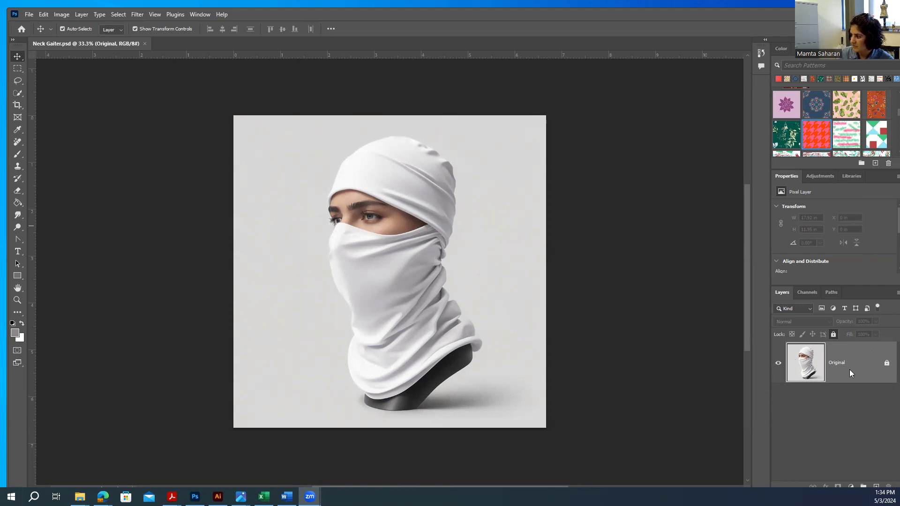
Step: Unlock the Original layer
{"action": "left_click", "coordinate": [887, 364]}
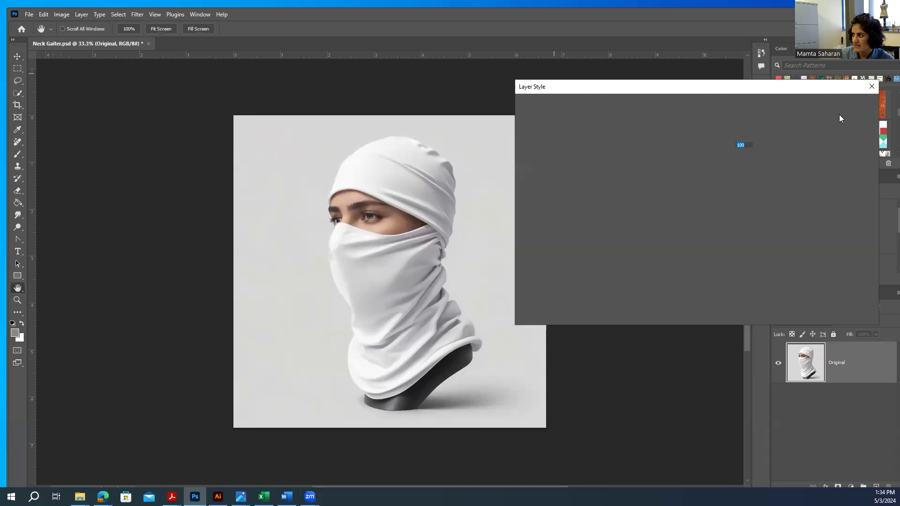
{"action": "left_click", "coordinate": [871, 87]}
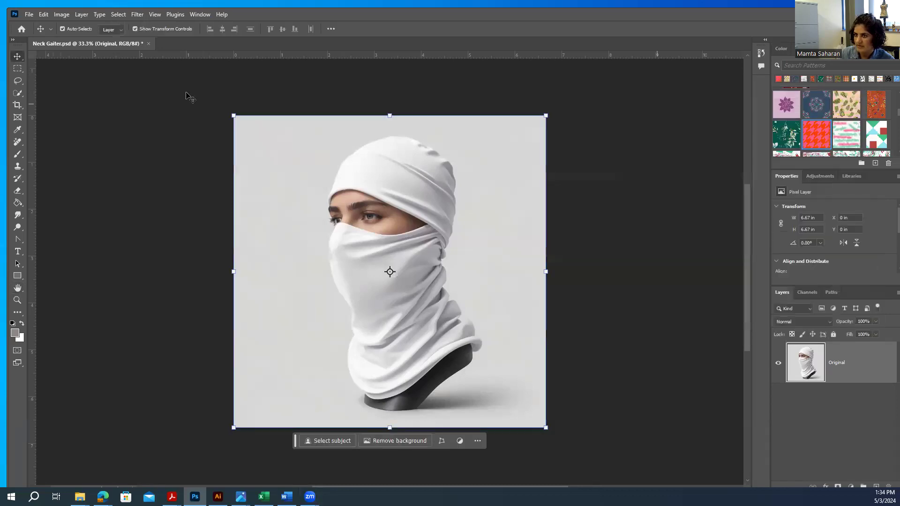
Step: Select the white head wrap above the eyes using the Quick Selection tool with a brush size of 100
{"action": "left_click", "coordinate": [19, 93]}
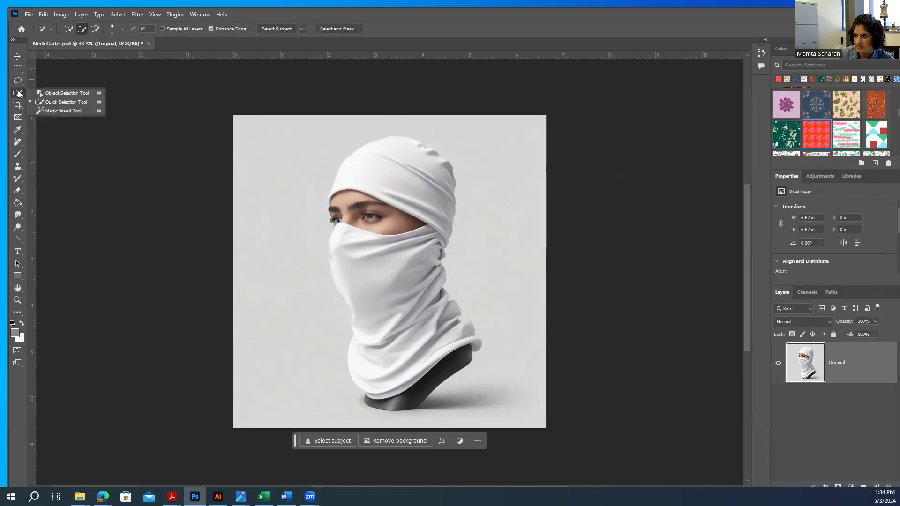
{"action": "left_click", "coordinate": [75, 105]}
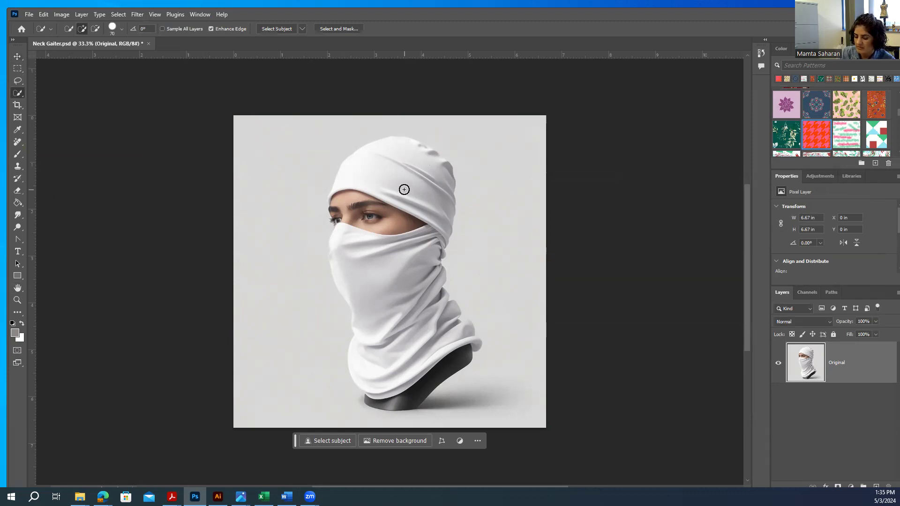
{"action": "key", "text": "bracketright"}
{"action": "key", "text": "bracketright"}
{"action": "key", "text": "bracketright"}
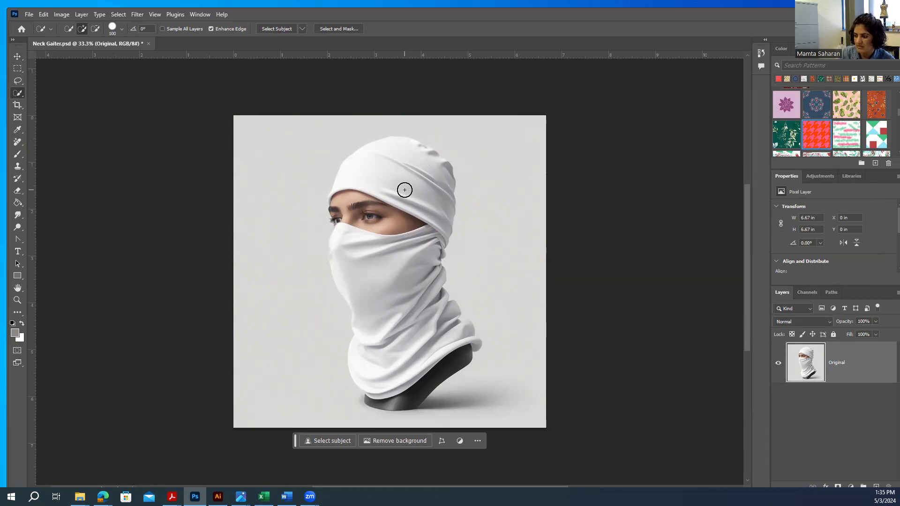
{"action": "key", "text": "bracketright"}
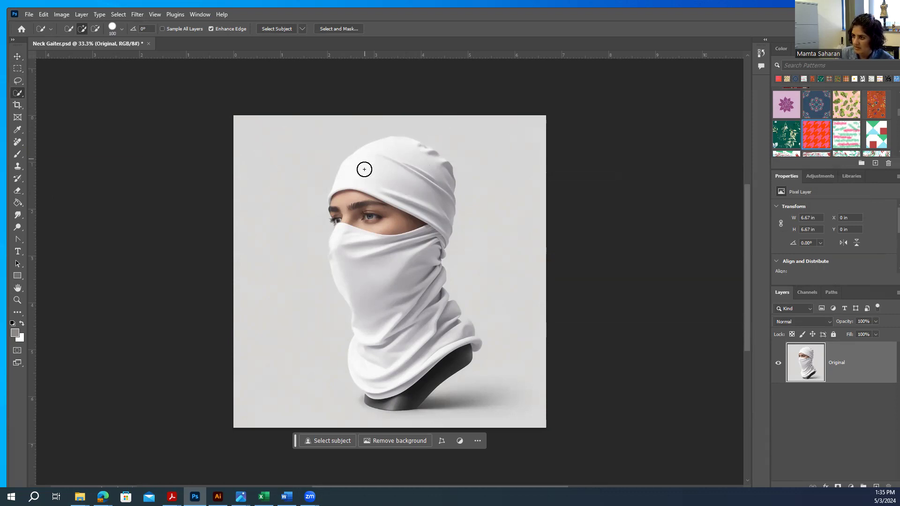
{"action": "left_click_drag", "start_coordinate": [380, 163], "coordinate": [401, 164]}
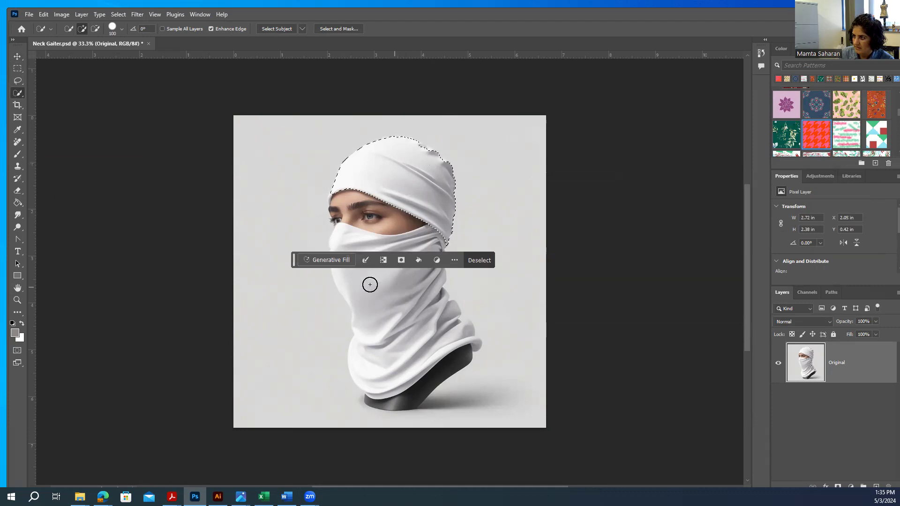
Step: Add the face covering, neck folds and flared hem of the gaiter to the quick selection
{"action": "mouse_move", "coordinate": [367, 298]}
{"action": "left_mouse_down"}
{"action": "mouse_move", "coordinate": [346, 269]}
{"action": "mouse_move", "coordinate": [346, 245]}
{"action": "left_mouse_up"}
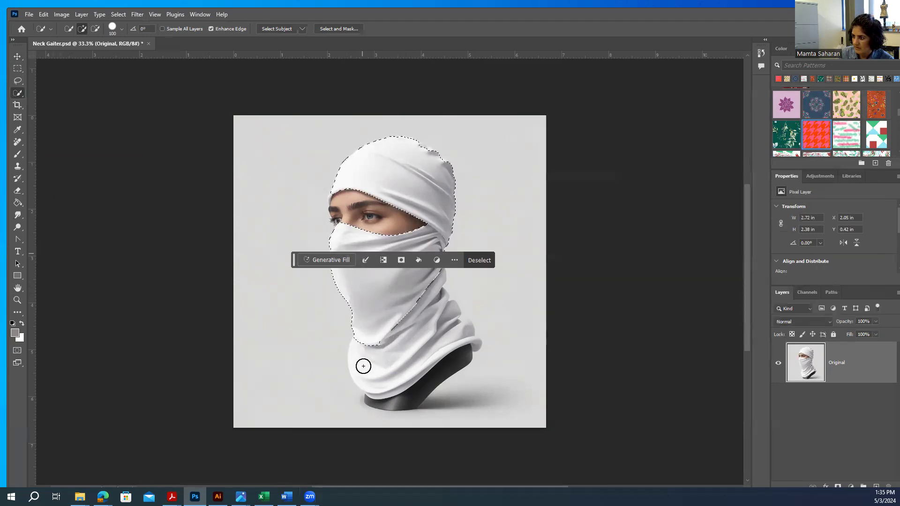
{"action": "mouse_move", "coordinate": [414, 359]}
{"action": "left_mouse_down"}
{"action": "mouse_move", "coordinate": [448, 338]}
{"action": "mouse_move", "coordinate": [442, 304]}
{"action": "mouse_move", "coordinate": [460, 322]}
{"action": "left_mouse_up"}
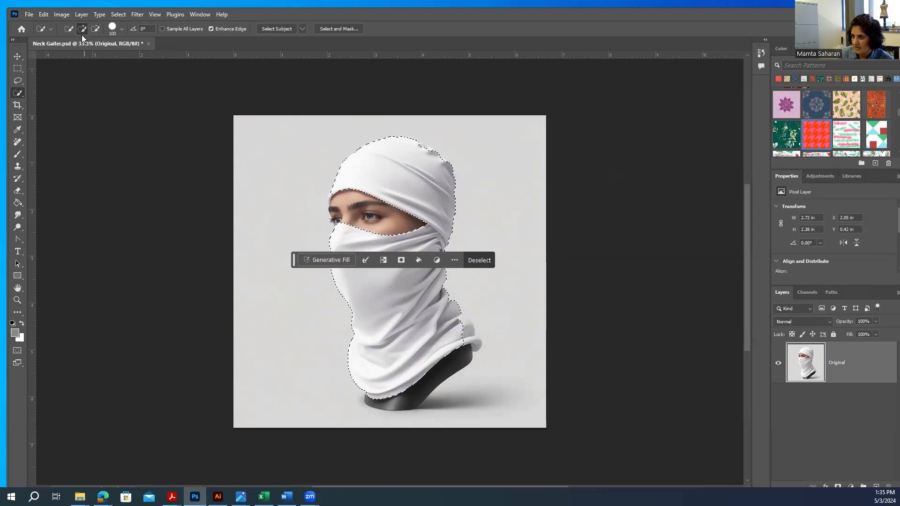
{"action": "left_click", "coordinate": [466, 335]}
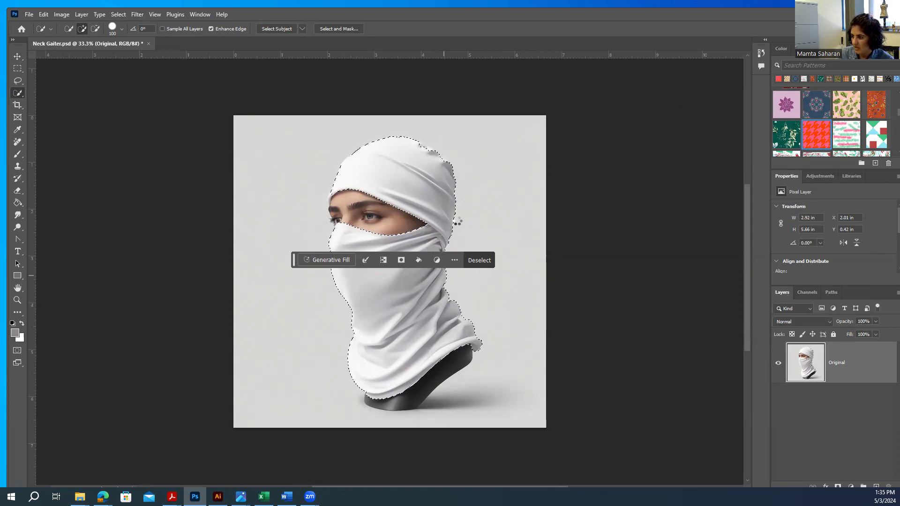
{"action": "left_click", "coordinate": [450, 182]}
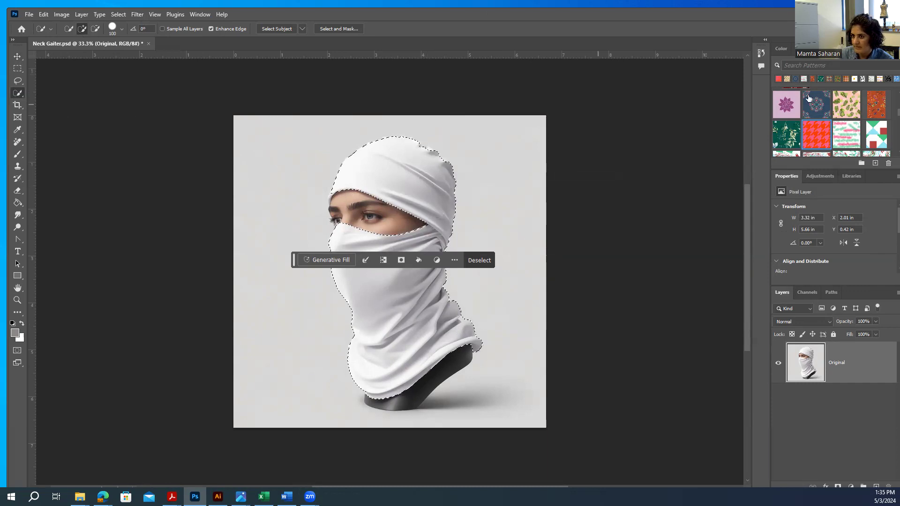
Step: Add the missed fabric folds along the upper back of the head wrap to the selection with the Lasso tool
{"action": "left_click", "coordinate": [17, 81]}
{"action": "left_click", "coordinate": [56, 82]}
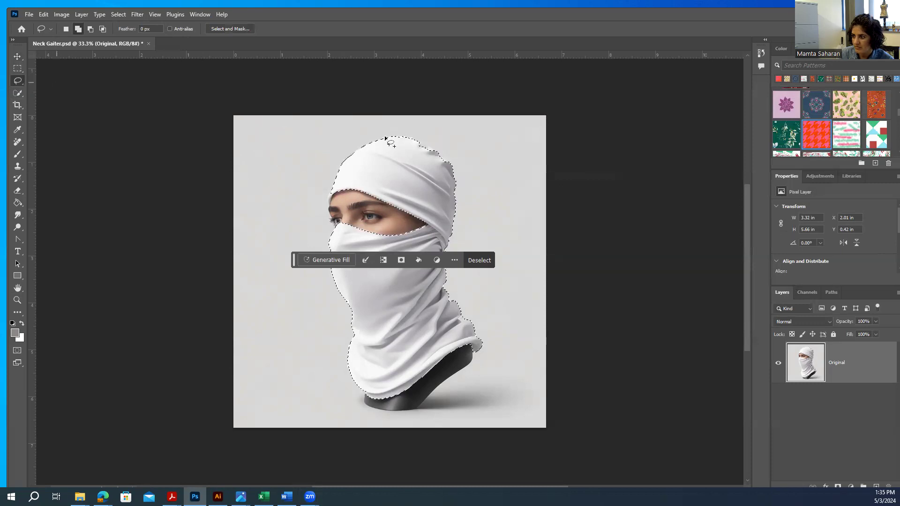
{"action": "scroll", "coordinate": [404, 153], "scroll_direction": "up", "scroll_amount": 2}
{"action": "scroll", "coordinate": [404, 153], "scroll_direction": "up", "scroll_amount": 3}
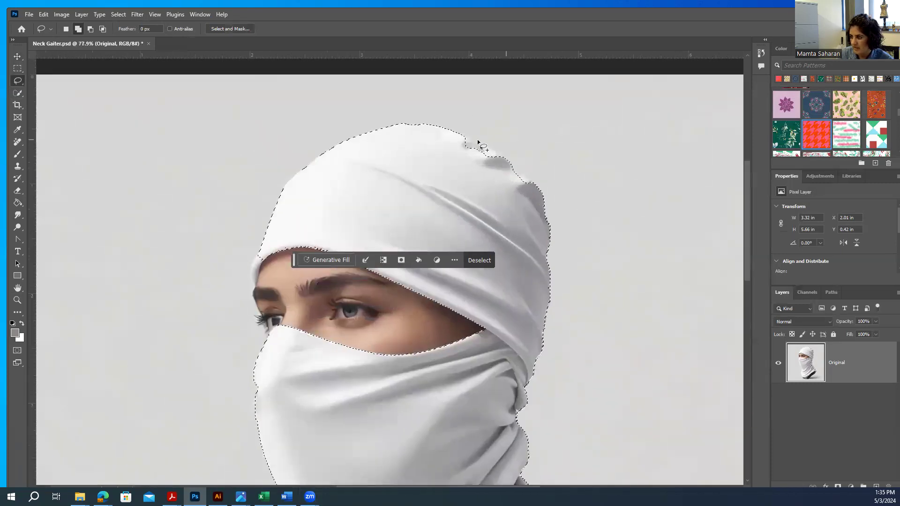
{"action": "mouse_move", "coordinate": [466, 138]}
{"action": "left_mouse_down"}
{"action": "mouse_move", "coordinate": [500, 160]}
{"action": "mouse_move", "coordinate": [478, 170]}
{"action": "mouse_move", "coordinate": [460, 149]}
{"action": "mouse_move", "coordinate": [464, 138]}
{"action": "left_mouse_up"}
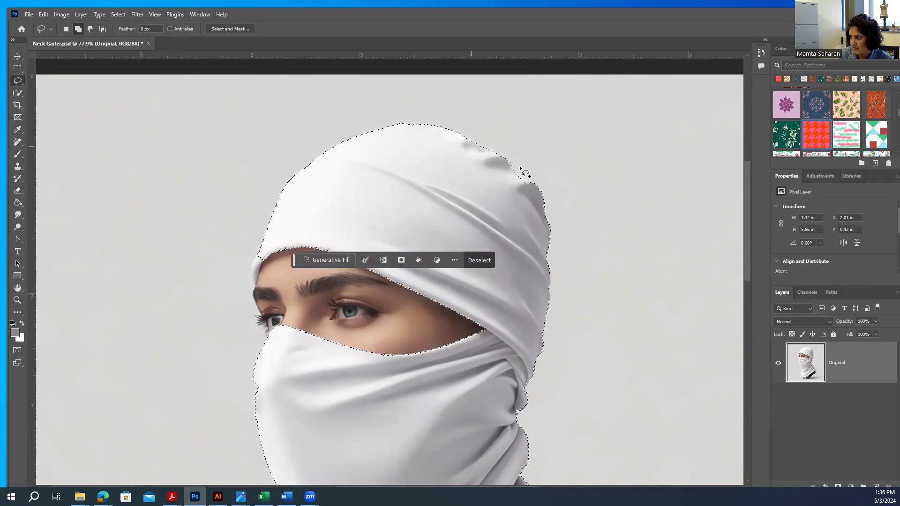
{"action": "mouse_move", "coordinate": [512, 168]}
{"action": "left_mouse_down"}
{"action": "mouse_move", "coordinate": [520, 186]}
{"action": "mouse_move", "coordinate": [512, 167]}
{"action": "mouse_move", "coordinate": [528, 187]}
{"action": "mouse_move", "coordinate": [511, 172]}
{"action": "left_mouse_up"}
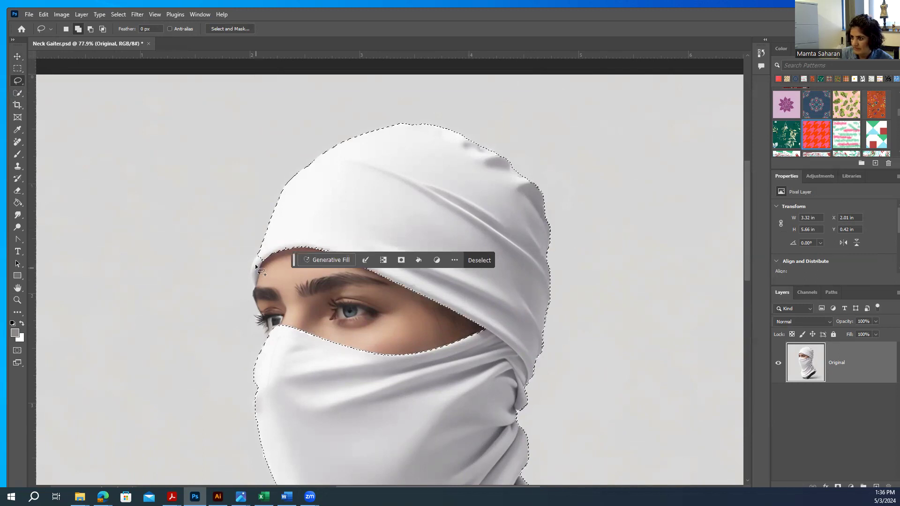
Step: Add the missed fabric at the head wrap's forehead edge and the face covering's front edge to the lasso selection
{"action": "left_click_drag", "start_coordinate": [257, 252], "coordinate": [250, 268]}
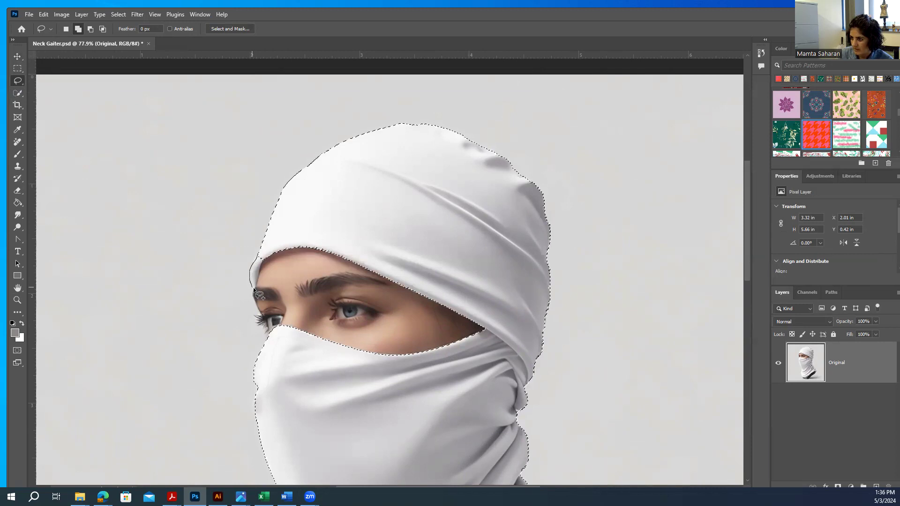
{"action": "mouse_move", "coordinate": [261, 270]}
{"action": "left_mouse_down"}
{"action": "mouse_move", "coordinate": [269, 258]}
{"action": "mouse_move", "coordinate": [262, 252]}
{"action": "left_mouse_up"}
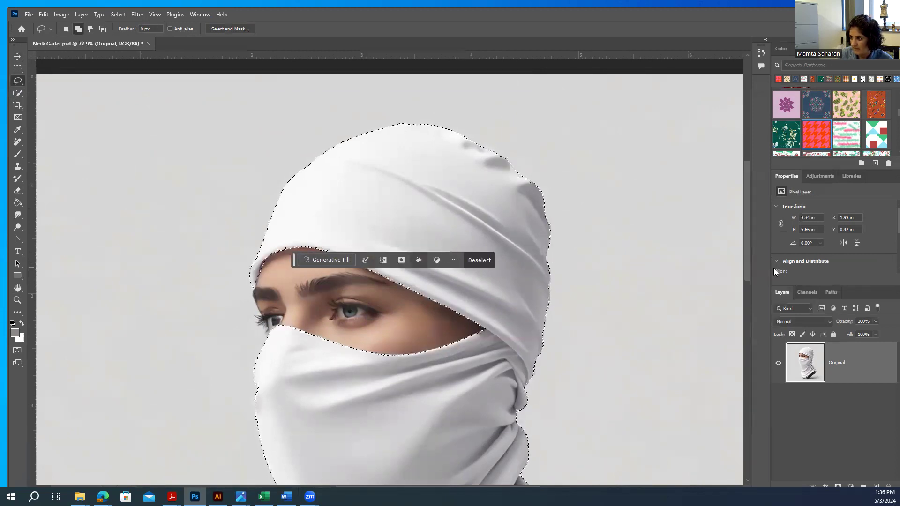
{"action": "scroll", "coordinate": [537, 333], "scroll_direction": "down", "scroll_amount": 3}
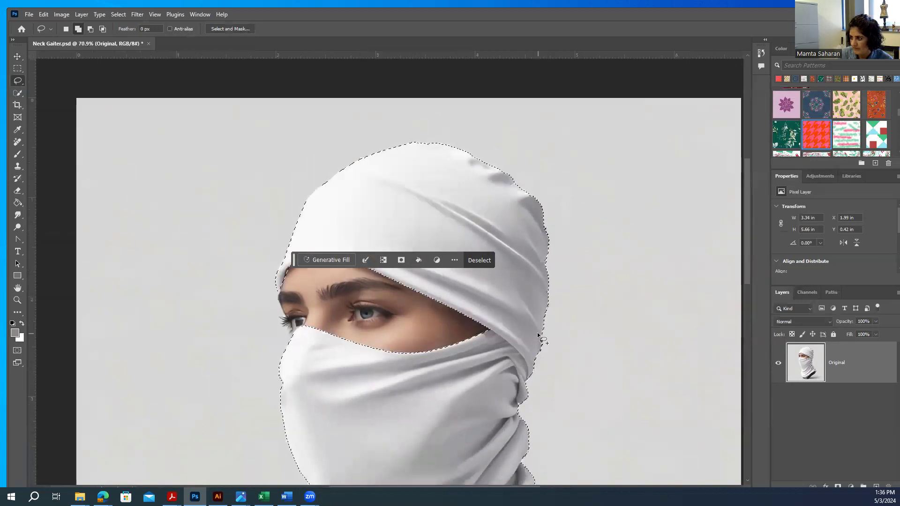
{"action": "scroll", "coordinate": [335, 376], "scroll_direction": "up", "scroll_amount": 4}
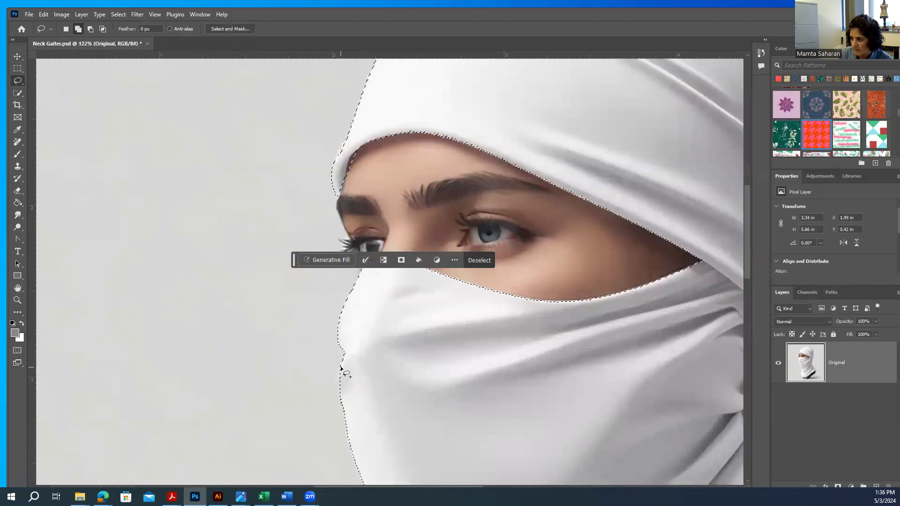
{"action": "mouse_move", "coordinate": [335, 388]}
{"action": "left_mouse_down"}
{"action": "mouse_move", "coordinate": [344, 401]}
{"action": "mouse_move", "coordinate": [351, 371]}
{"action": "left_mouse_up"}
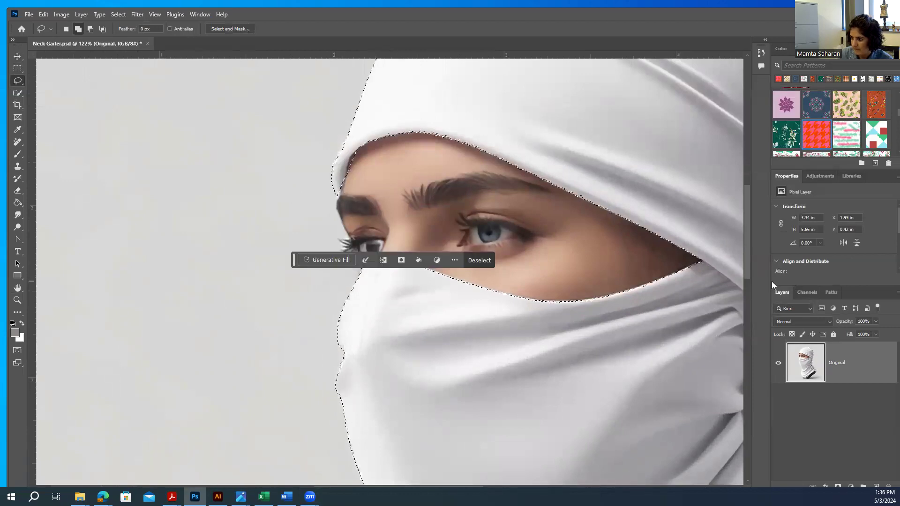
Step: Subtract the background area at the notch between the fabric folds behind the neck from the selection with the Lasso tool
{"action": "scroll", "coordinate": [643, 305], "scroll_direction": "down", "scroll_amount": 4}
{"action": "left_click_drag", "start_coordinate": [749, 287], "coordinate": [752, 324]}
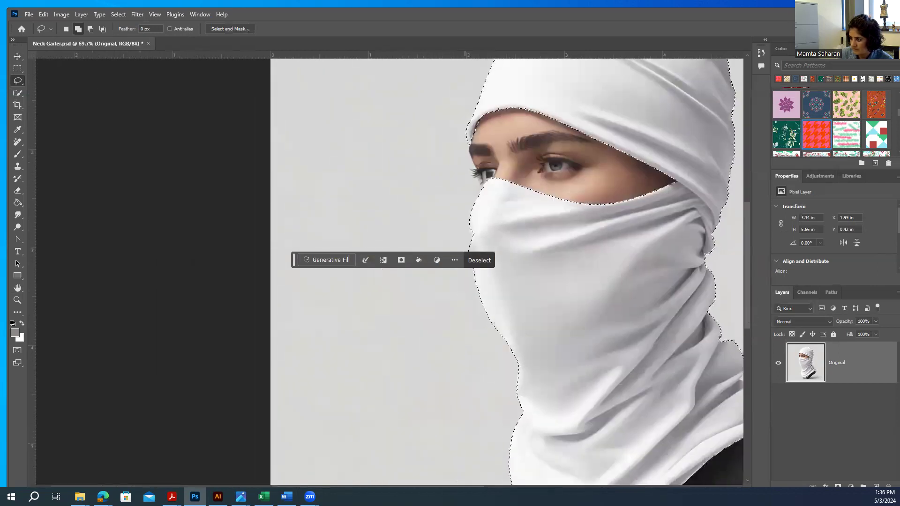
{"action": "left_click_drag", "start_coordinate": [378, 485], "coordinate": [413, 487]}
{"action": "left_click_drag", "start_coordinate": [744, 308], "coordinate": [756, 269]}
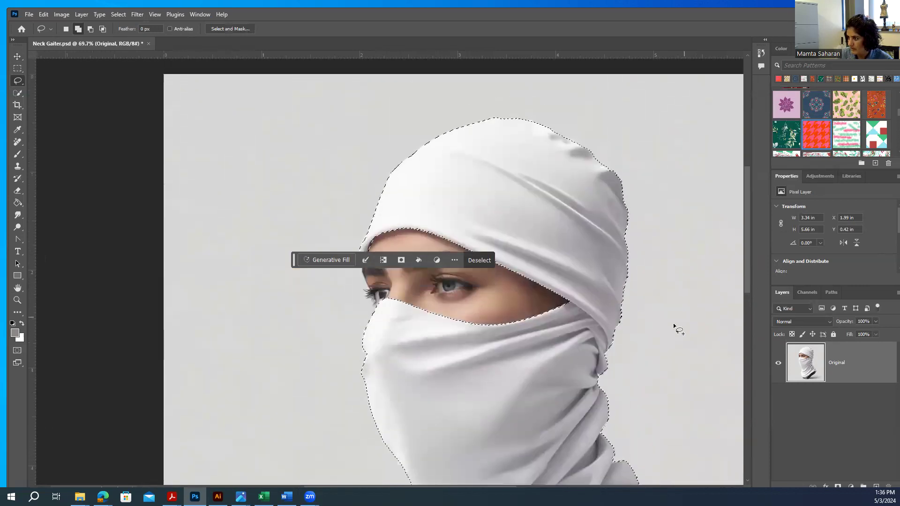
{"action": "scroll", "coordinate": [675, 322], "scroll_direction": "up", "scroll_amount": 4}
{"action": "scroll", "coordinate": [628, 367], "scroll_direction": "up", "scroll_amount": 3}
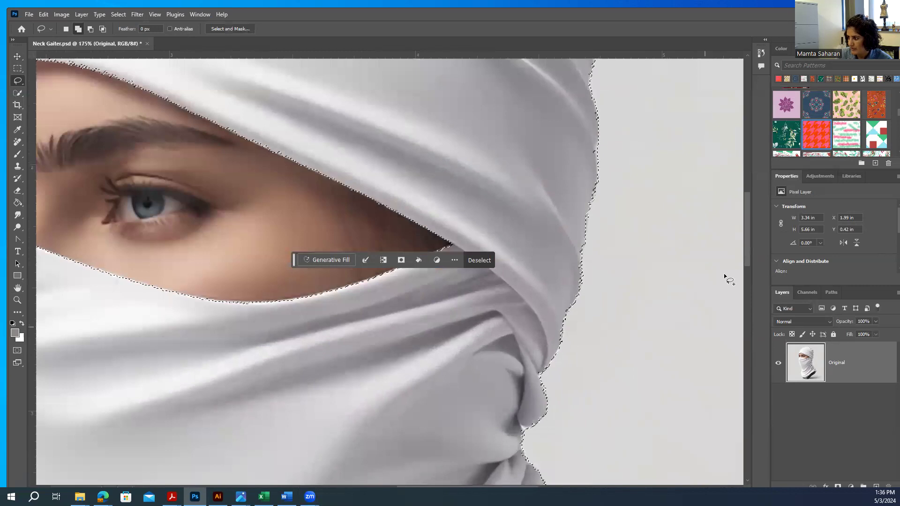
{"action": "left_click_drag", "start_coordinate": [747, 243], "coordinate": [745, 269]}
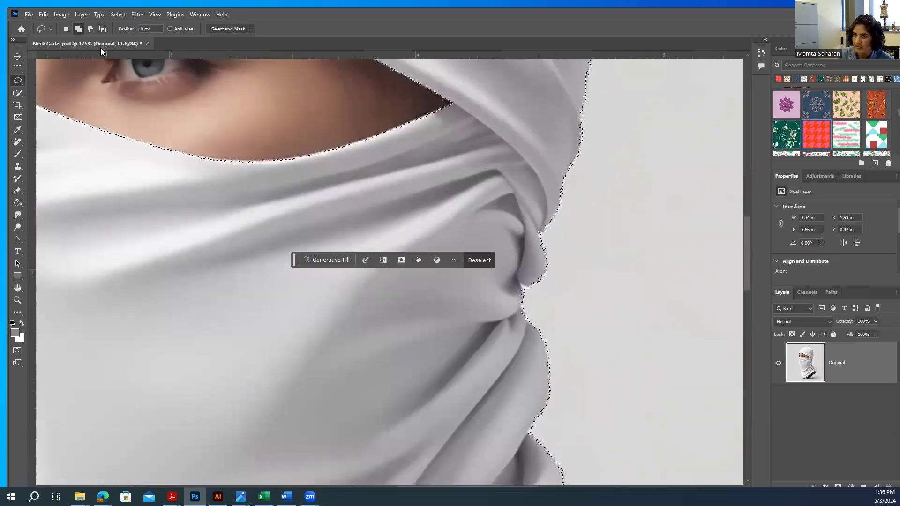
{"action": "left_click", "coordinate": [91, 28]}
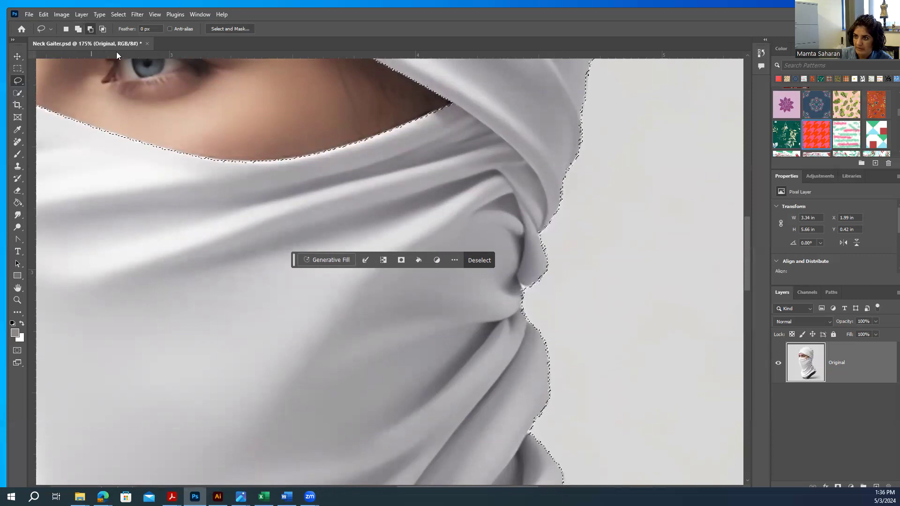
{"action": "left_click_drag", "start_coordinate": [534, 288], "coordinate": [535, 288]}
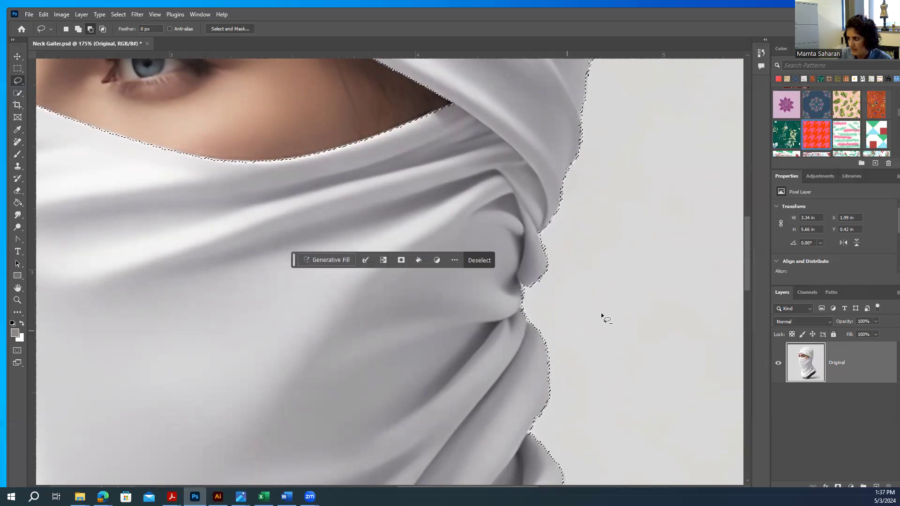
Step: Subtract the excess background beside the lower back folds of the neck from the selection
{"action": "scroll", "coordinate": [616, 277], "scroll_direction": "down", "scroll_amount": 5}
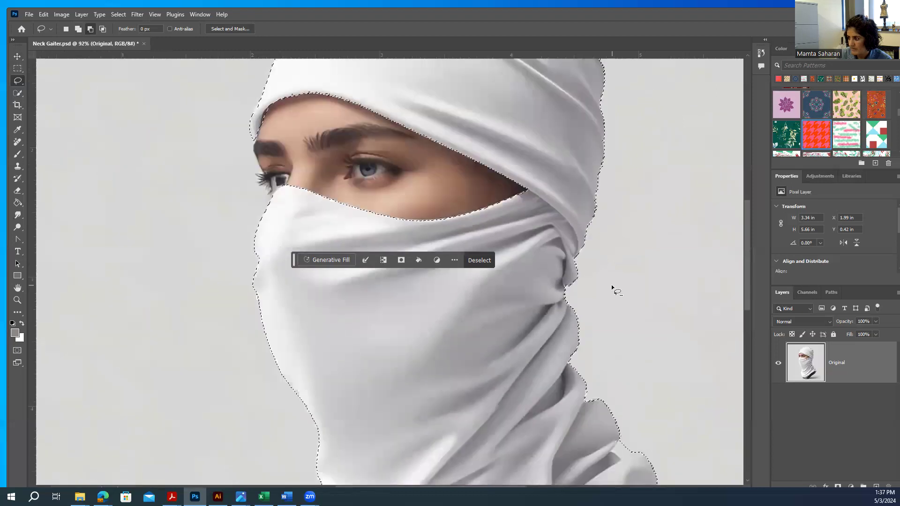
{"action": "scroll", "coordinate": [611, 285], "scroll_direction": "down", "scroll_amount": 2}
{"action": "mouse_move", "coordinate": [620, 396]}
{"action": "left_mouse_down"}
{"action": "mouse_move", "coordinate": [614, 400]}
{"action": "mouse_move", "coordinate": [628, 400]}
{"action": "left_mouse_up"}
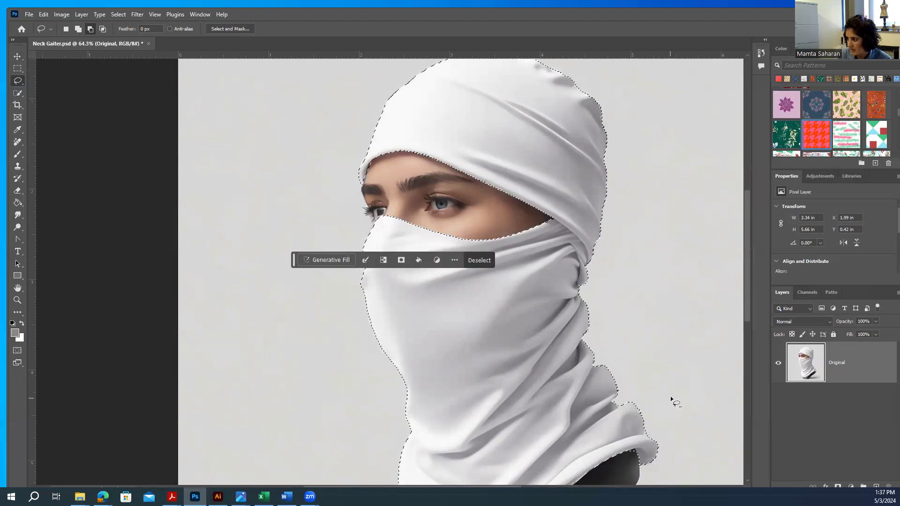
Step: Refine the selection at the head wrap's forehead corner by subtracting excess background and adding missed fabric with the Lasso tool
{"action": "scroll", "coordinate": [645, 337], "scroll_direction": "down", "scroll_amount": 3}
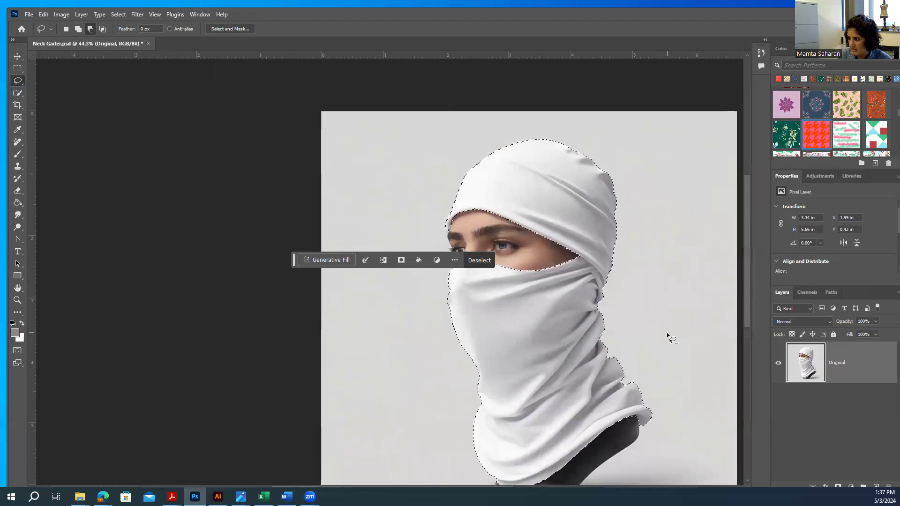
{"action": "scroll", "coordinate": [667, 331], "scroll_direction": "up", "scroll_amount": 2}
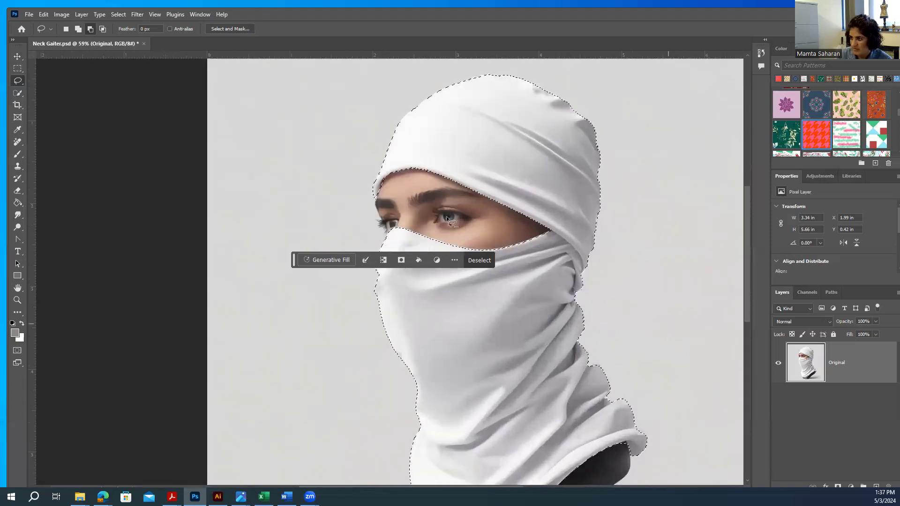
{"action": "scroll", "coordinate": [376, 176], "scroll_direction": "up", "scroll_amount": 5}
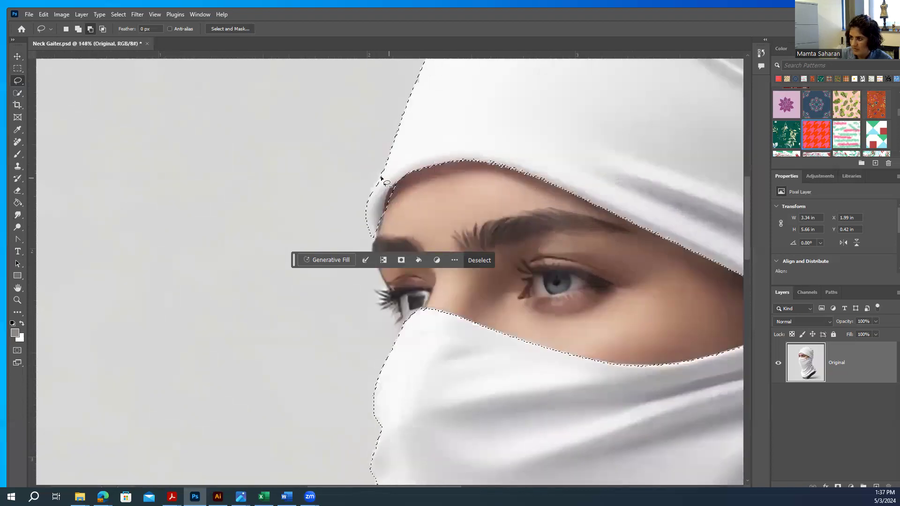
{"action": "left_click_drag", "start_coordinate": [381, 175], "coordinate": [374, 188]}
{"action": "left_click", "coordinate": [78, 28]}
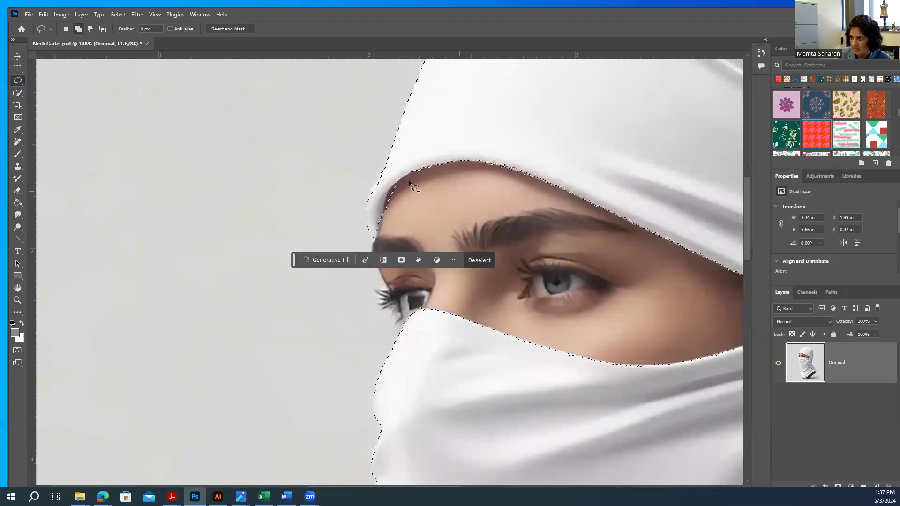
{"action": "mouse_move", "coordinate": [388, 180]}
{"action": "left_mouse_down"}
{"action": "mouse_move", "coordinate": [372, 196]}
{"action": "mouse_move", "coordinate": [389, 179]}
{"action": "left_mouse_up"}
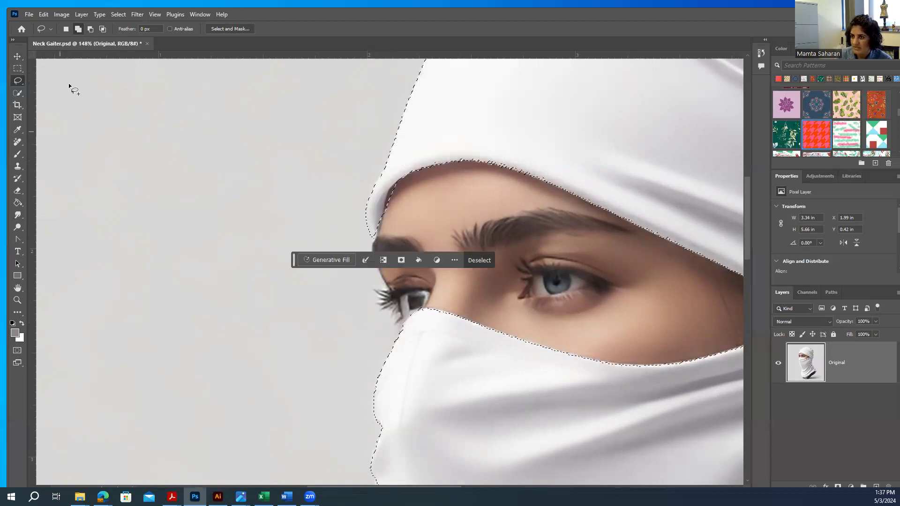
Step: Save the current selection as a new channel named "main selection" in Neck Gaiter.psd
{"action": "left_click", "coordinate": [118, 14]}
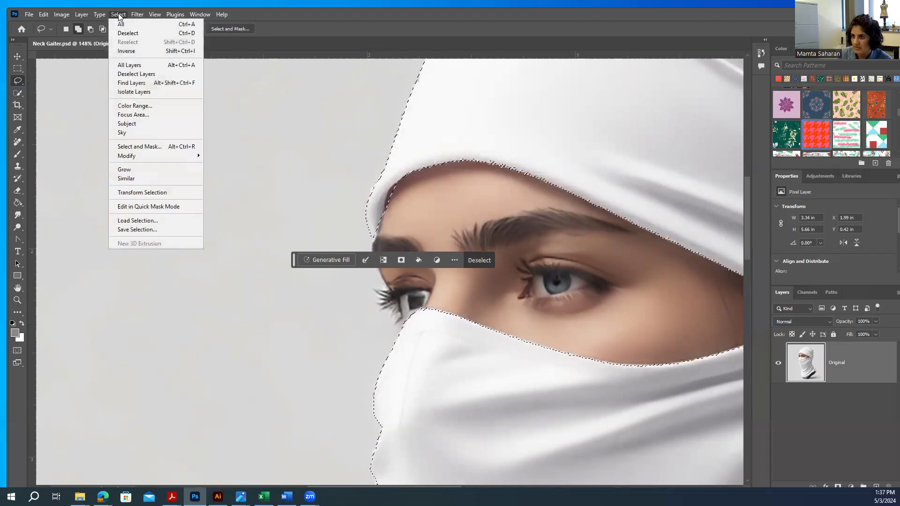
{"action": "left_click", "coordinate": [142, 231]}
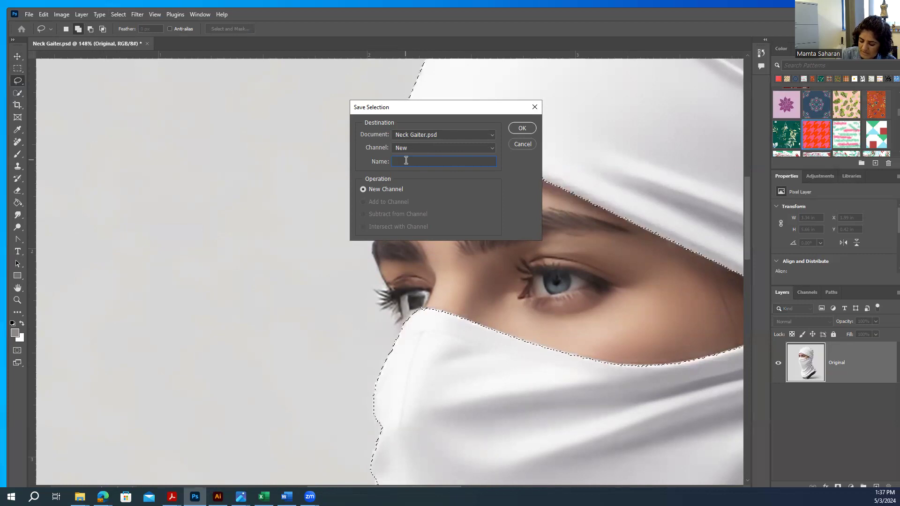
{"action": "type", "text": "ma"}
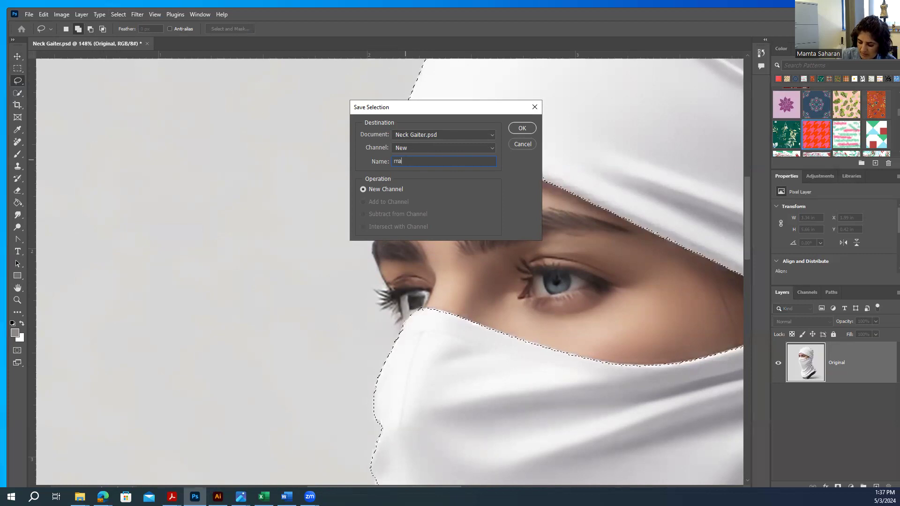
{"action": "type", "text": "in se"}
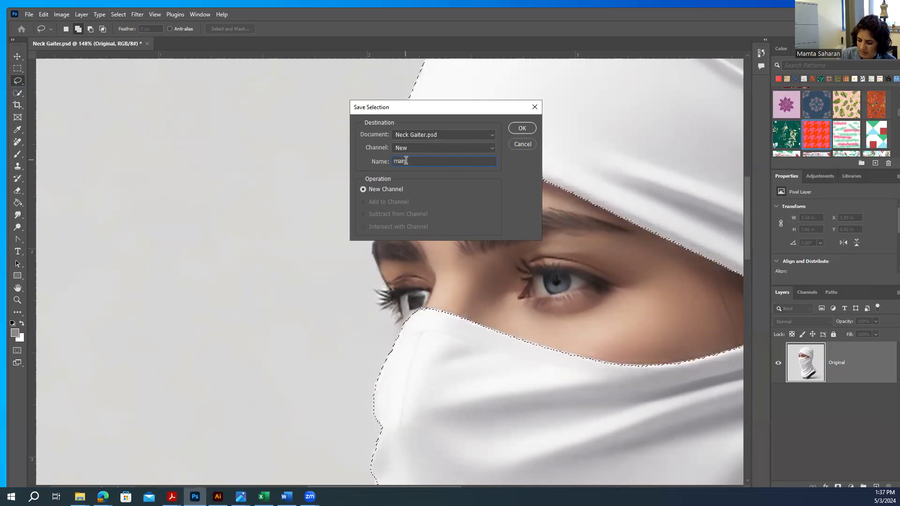
{"action": "type", "text": "lection"}
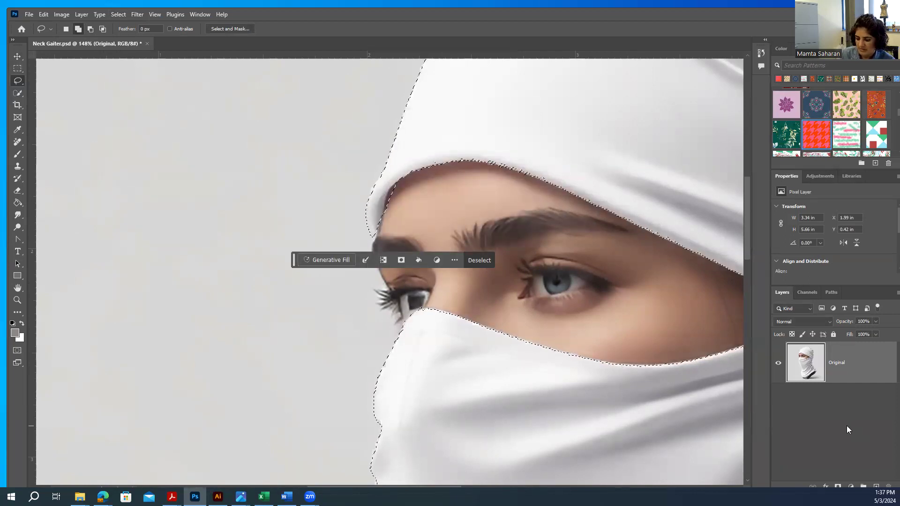
Step: Deselect the fabric and check the saved "main selection" channel in the document's channel list
{"action": "key", "text": "ctrl+d"}
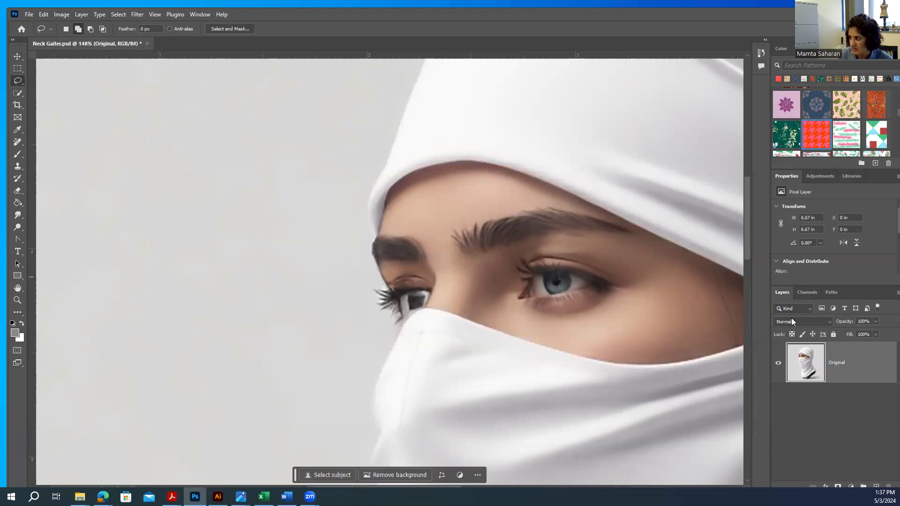
{"action": "left_click", "coordinate": [807, 293]}
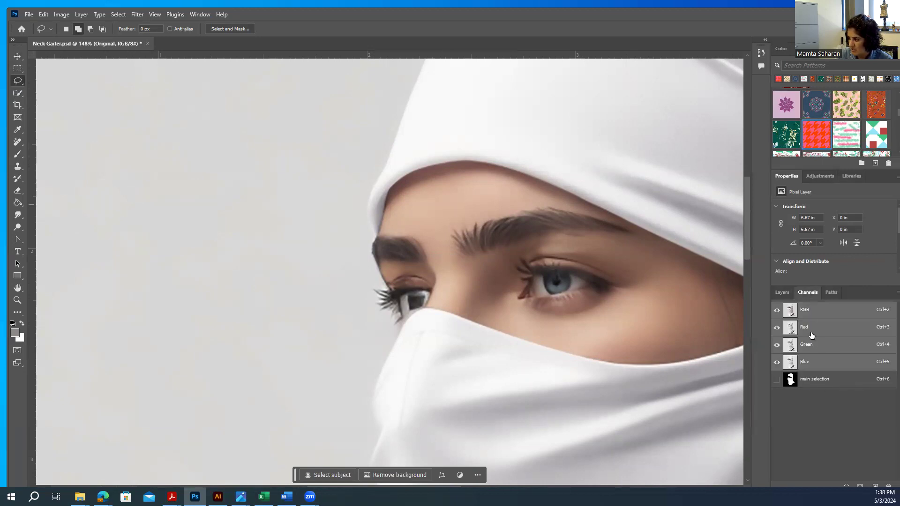
{"action": "left_click", "coordinate": [780, 294]}
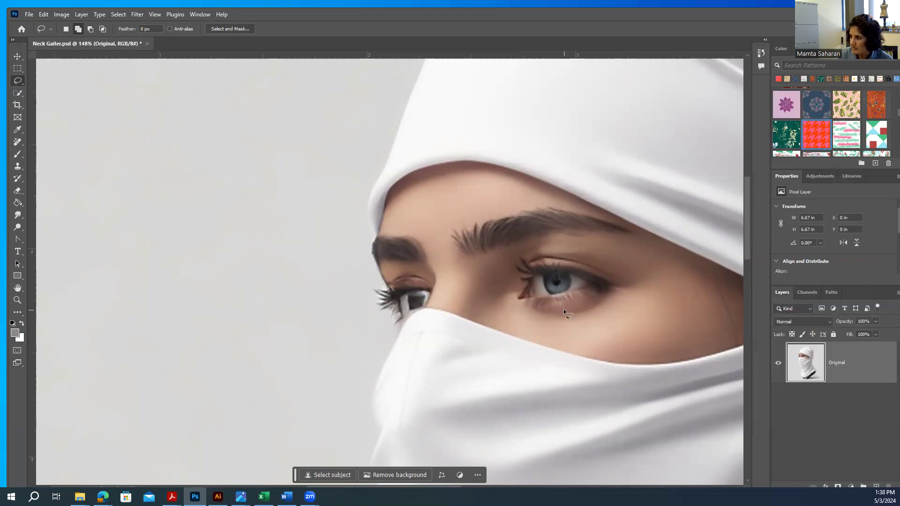
Step: Draw a white rectangle shape about 4.12 in wide and 6.23 in high over the photo with the Rectangle tool
{"action": "scroll", "coordinate": [563, 308], "scroll_direction": "down", "scroll_amount": 3}
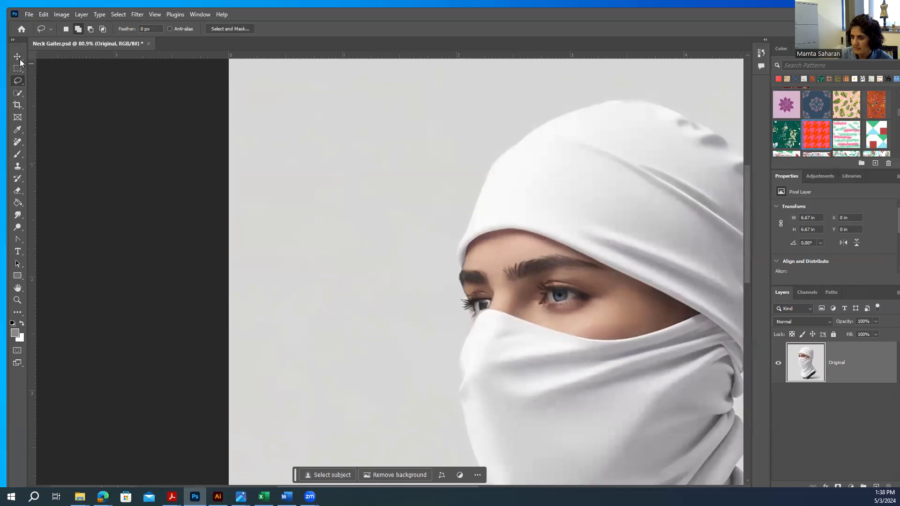
{"action": "left_click", "coordinate": [17, 57]}
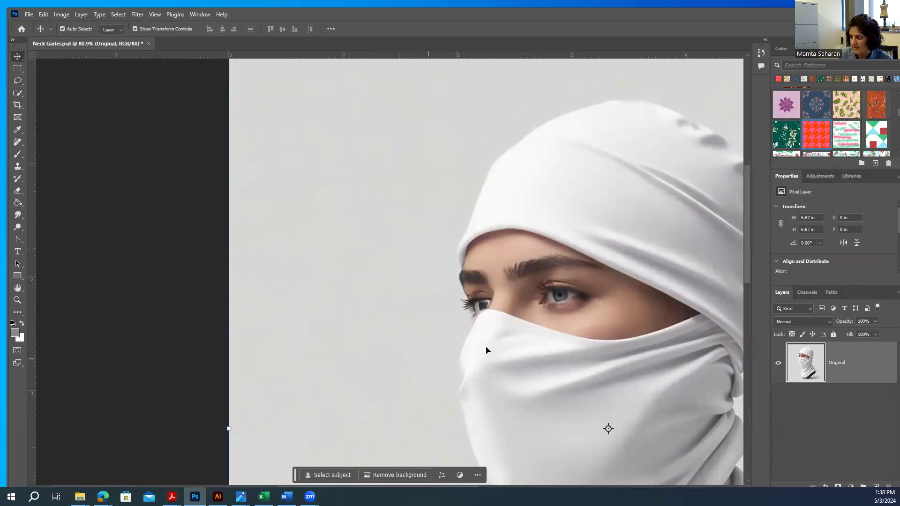
{"action": "scroll", "coordinate": [493, 331], "scroll_direction": "down", "scroll_amount": 2}
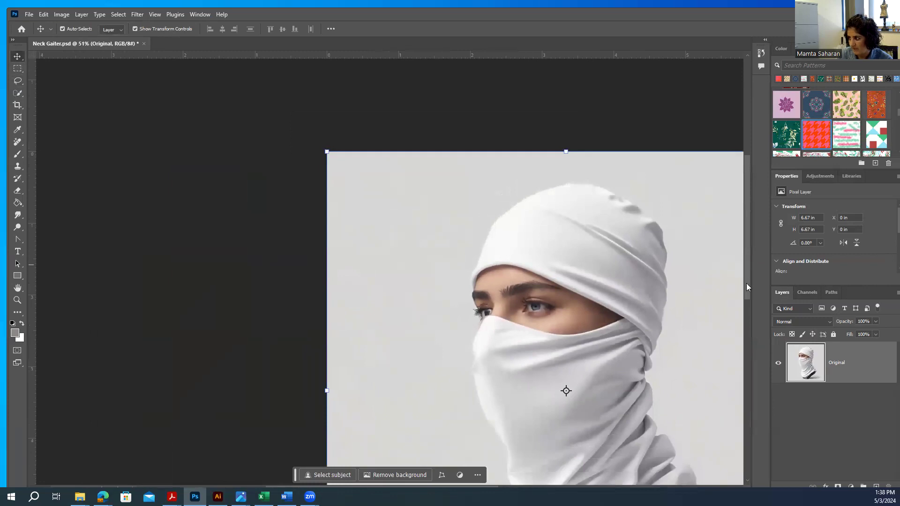
{"action": "scroll", "coordinate": [745, 290], "scroll_direction": "down", "scroll_amount": 3}
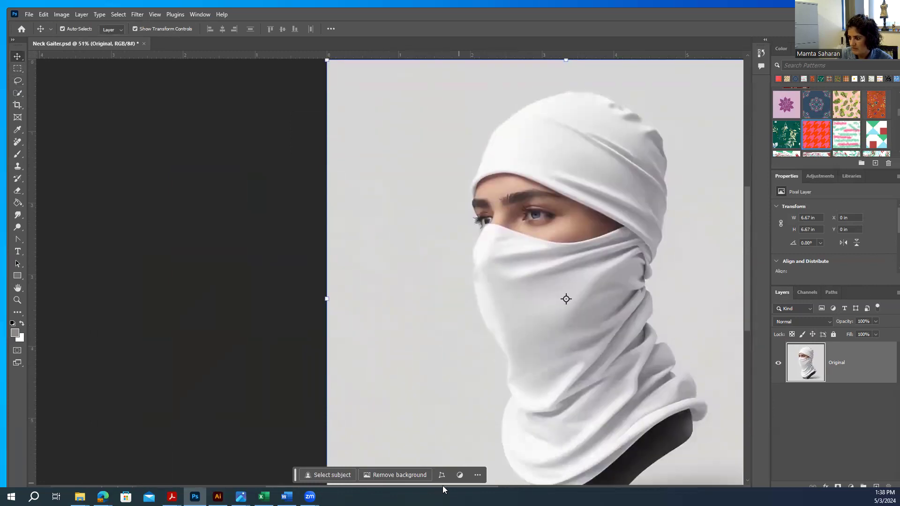
{"action": "scroll", "coordinate": [444, 489], "scroll_direction": "right", "scroll_amount": 5}
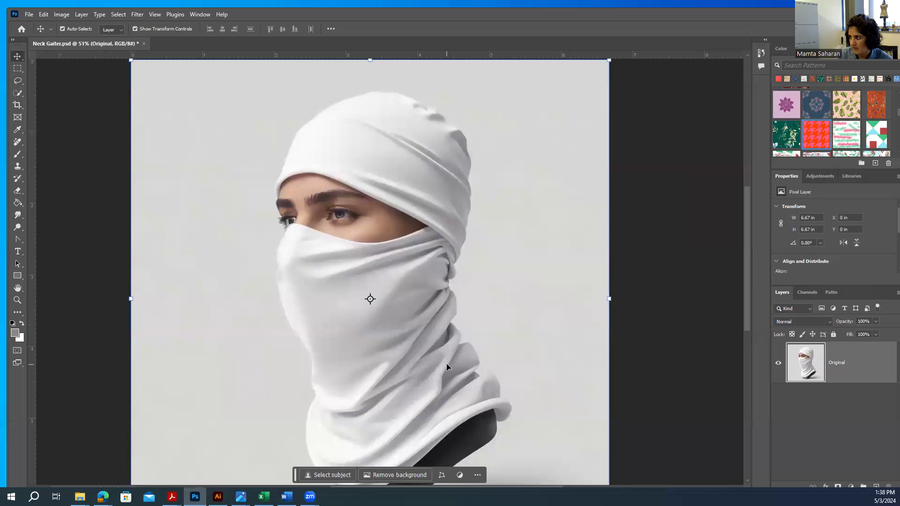
{"action": "scroll", "coordinate": [446, 364], "scroll_direction": "down", "scroll_amount": 1}
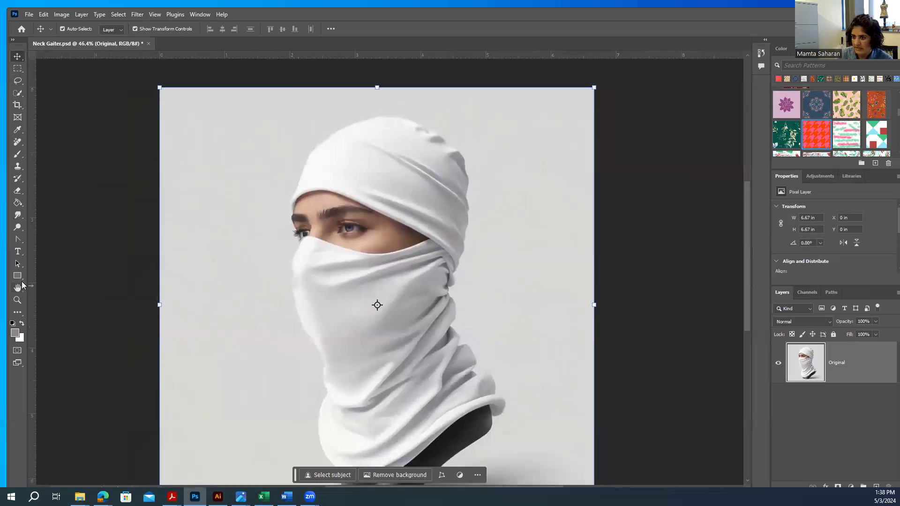
{"action": "left_click", "coordinate": [17, 275]}
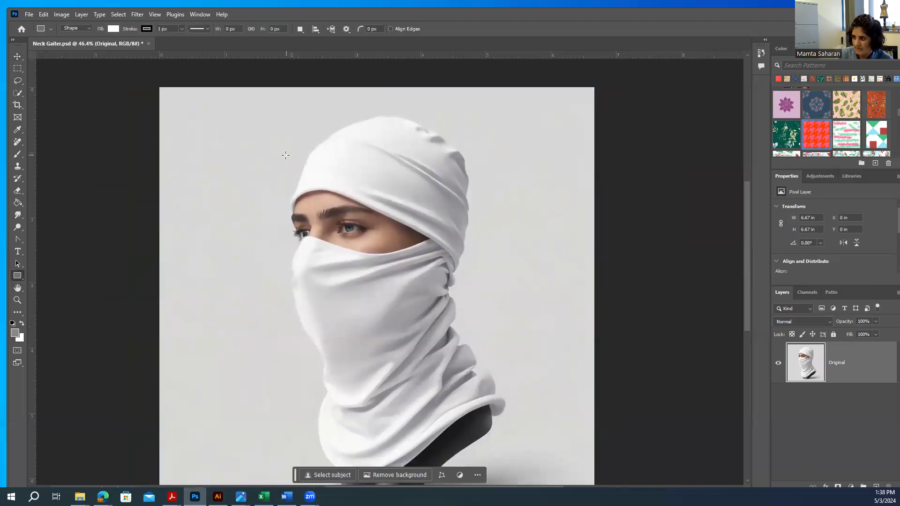
{"action": "left_click_drag", "start_coordinate": [267, 118], "coordinate": [401, 321]}
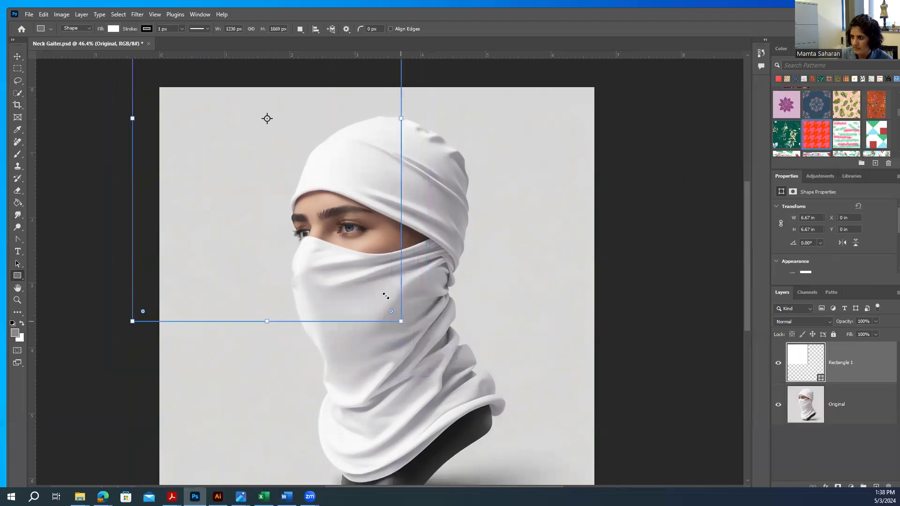
Step: Move the white rectangle so it covers the whole head and neck, at about X 1.59 in and Y 0.12 in
{"action": "left_click", "coordinate": [18, 56]}
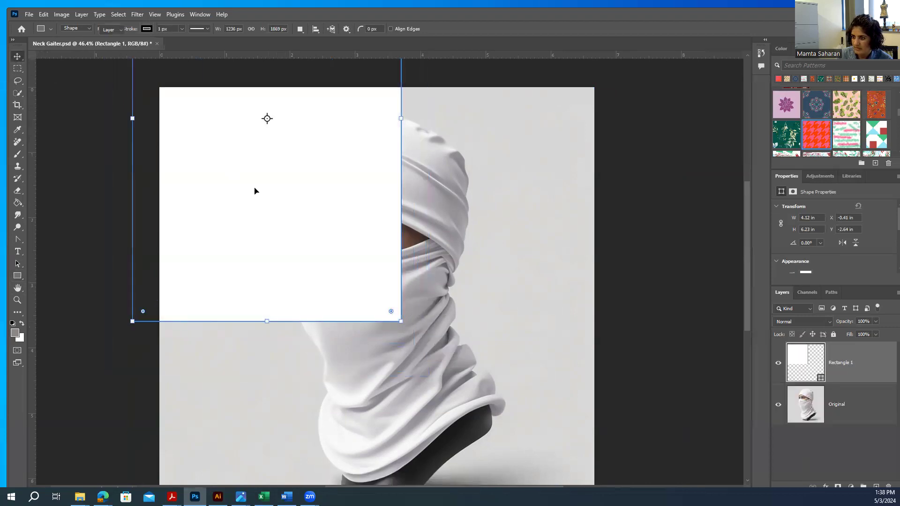
{"action": "left_click_drag", "start_coordinate": [271, 215], "coordinate": [386, 362]}
{"action": "left_click_drag", "start_coordinate": [747, 294], "coordinate": [748, 304]}
{"action": "left_click_drag", "start_coordinate": [452, 354], "coordinate": [447, 360]}
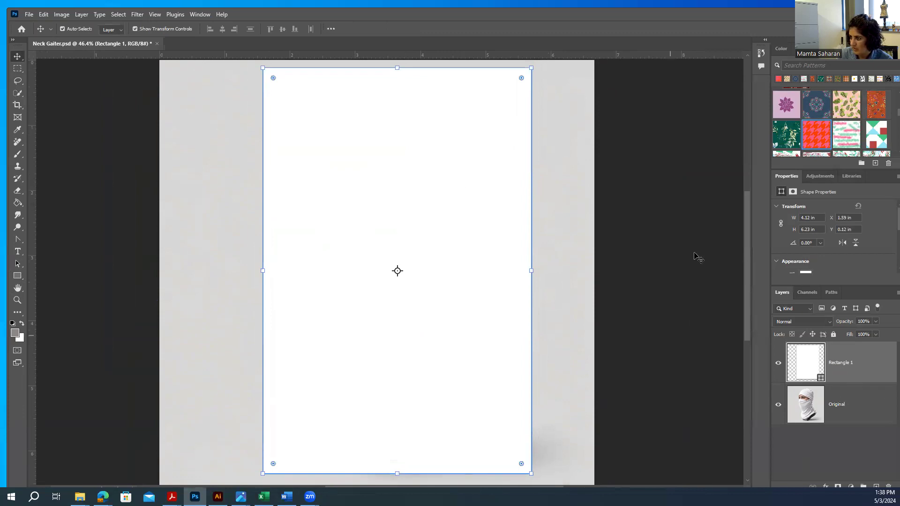
Step: Convert the Rectangle 1 layer to a smart object and lower its opacity to 41%
{"action": "right_click", "coordinate": [842, 363]}
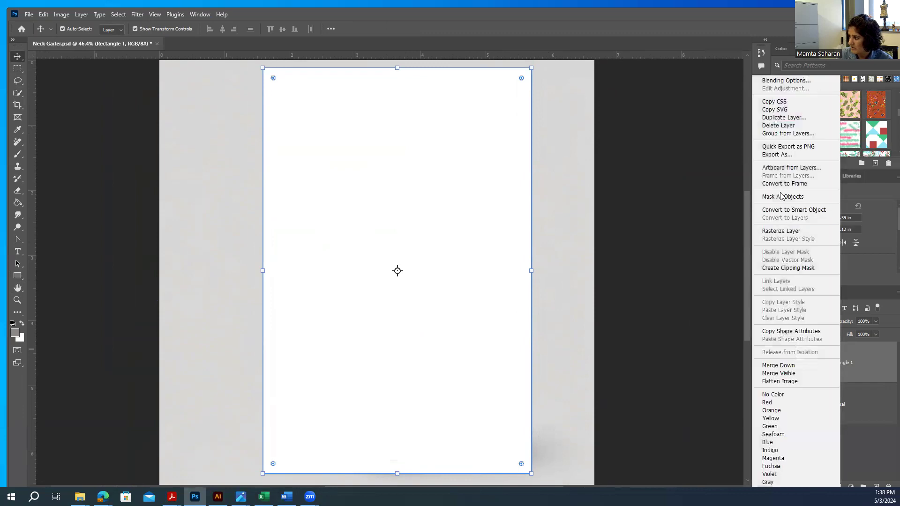
{"action": "left_click", "coordinate": [783, 210]}
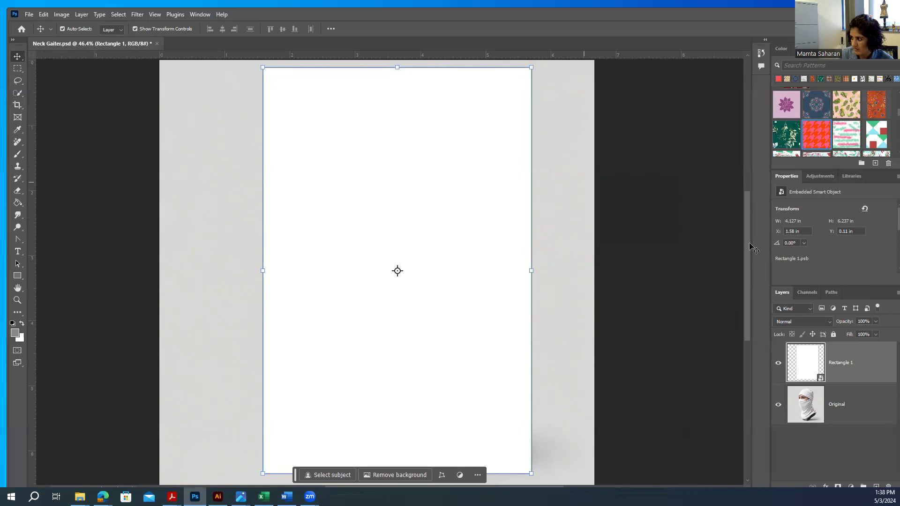
{"action": "left_click", "coordinate": [875, 322]}
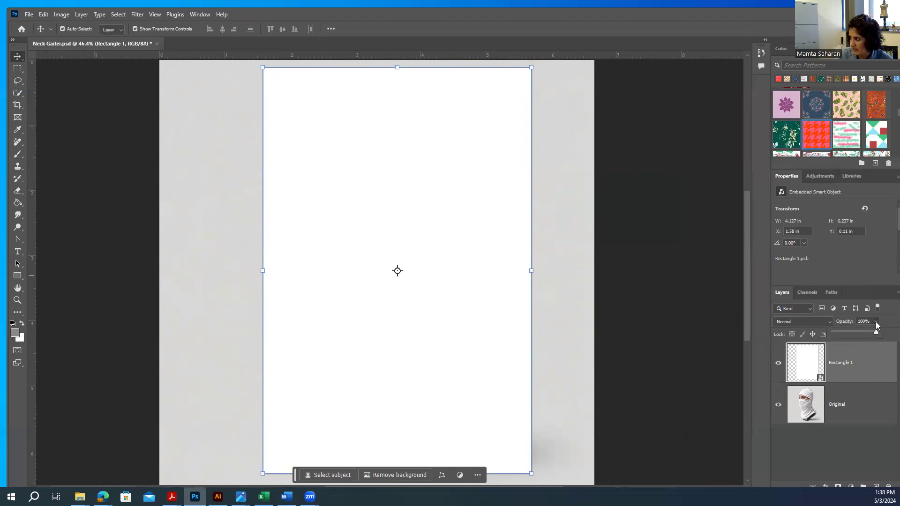
{"action": "left_click", "coordinate": [851, 332]}
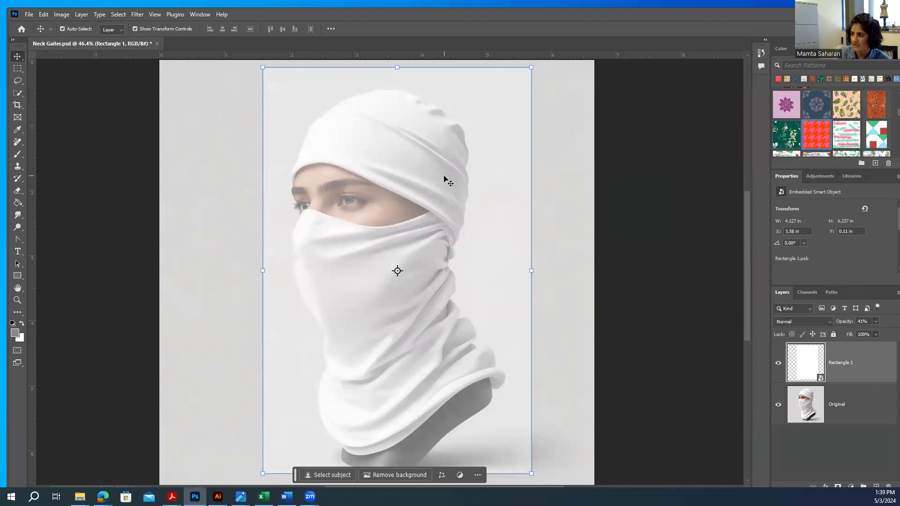
Step: Distort the rectangle smart object with Free Transform, pulling its four corners in around the head wrap and the neck base
{"action": "key", "text": "ctrl+t"}
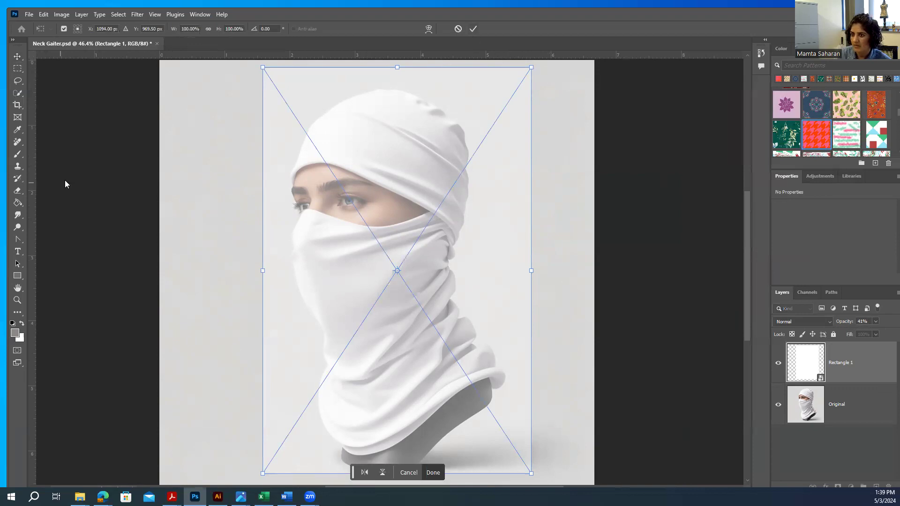
{"action": "right_click", "coordinate": [441, 125]}
{"action": "left_click", "coordinate": [465, 184]}
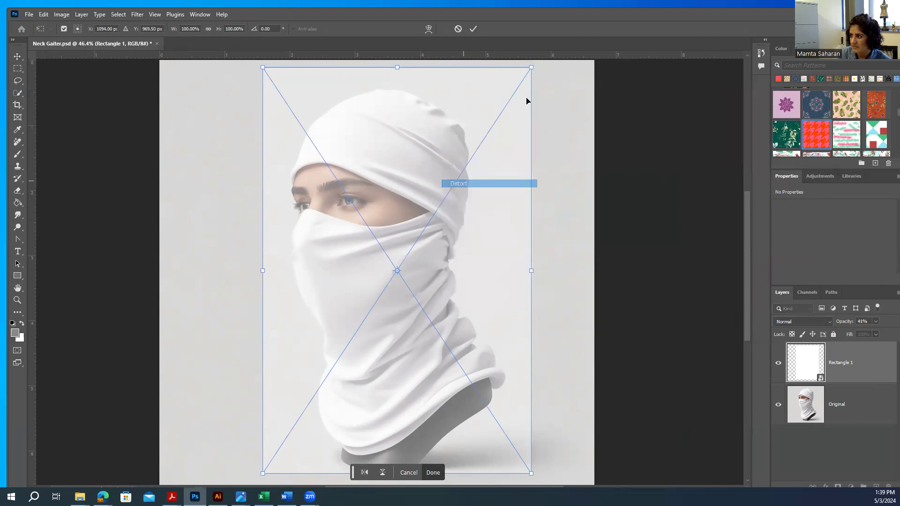
{"action": "left_click_drag", "start_coordinate": [532, 70], "coordinate": [482, 103]}
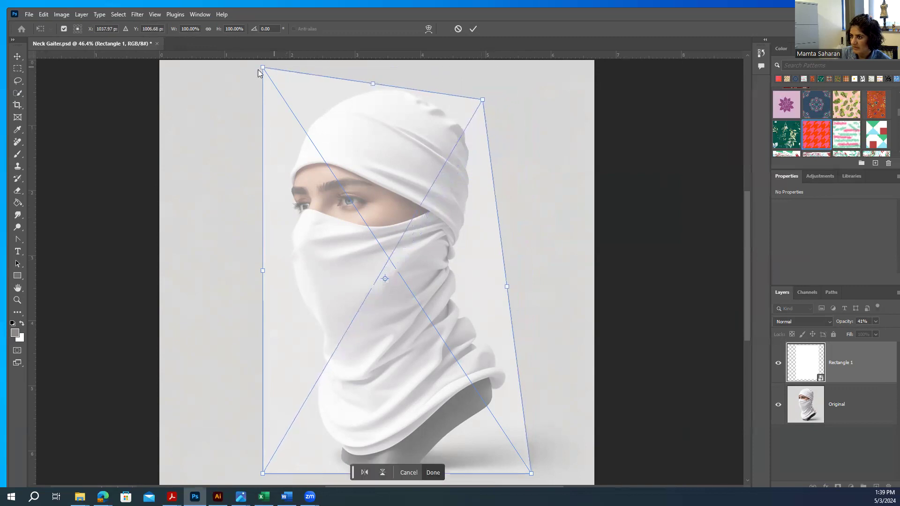
{"action": "left_click_drag", "start_coordinate": [261, 69], "coordinate": [291, 109]}
{"action": "left_click_drag", "start_coordinate": [387, 107], "coordinate": [389, 83]}
{"action": "left_click_drag", "start_coordinate": [532, 474], "coordinate": [517, 469]}
{"action": "left_click_drag", "start_coordinate": [262, 473], "coordinate": [279, 471]}
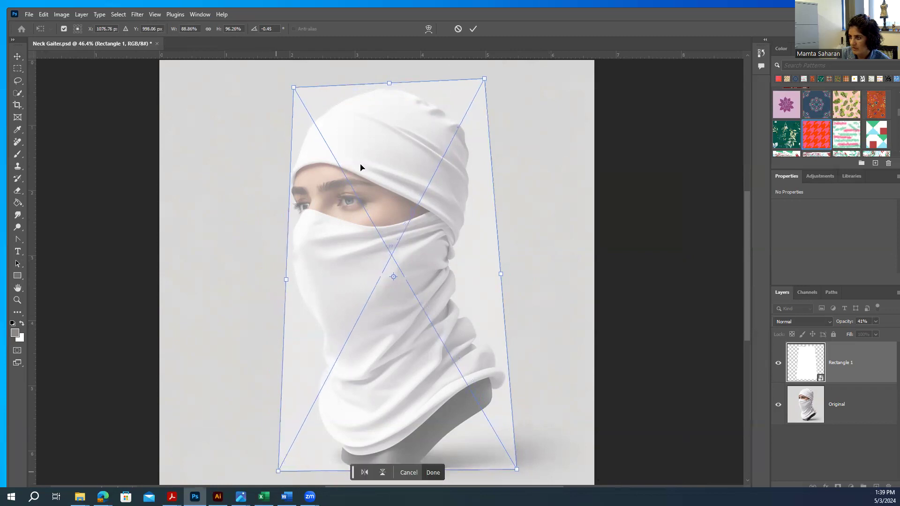
Step: Warp the rectangle with a 3 x 3 grid, fitting its top corners and upper side points closer to the head wrap
{"action": "right_click", "coordinate": [447, 184]}
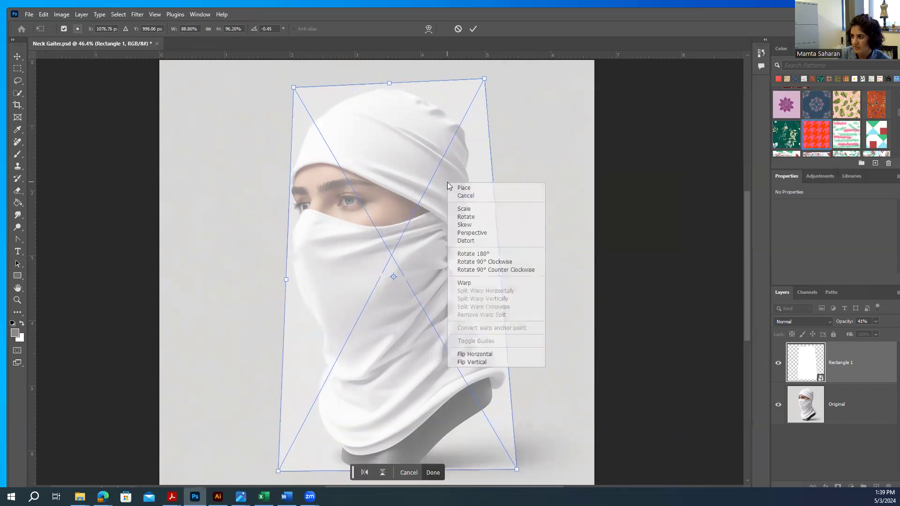
{"action": "left_click", "coordinate": [464, 282]}
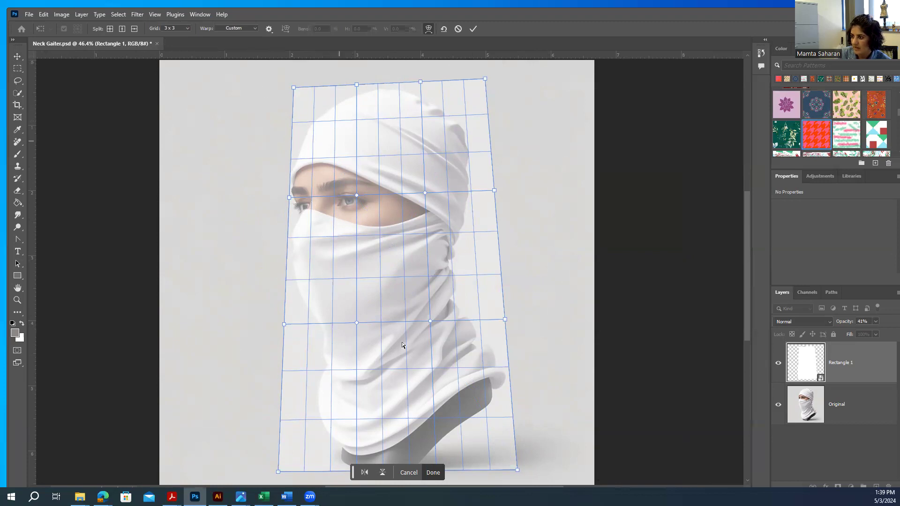
{"action": "left_click", "coordinate": [187, 28]}
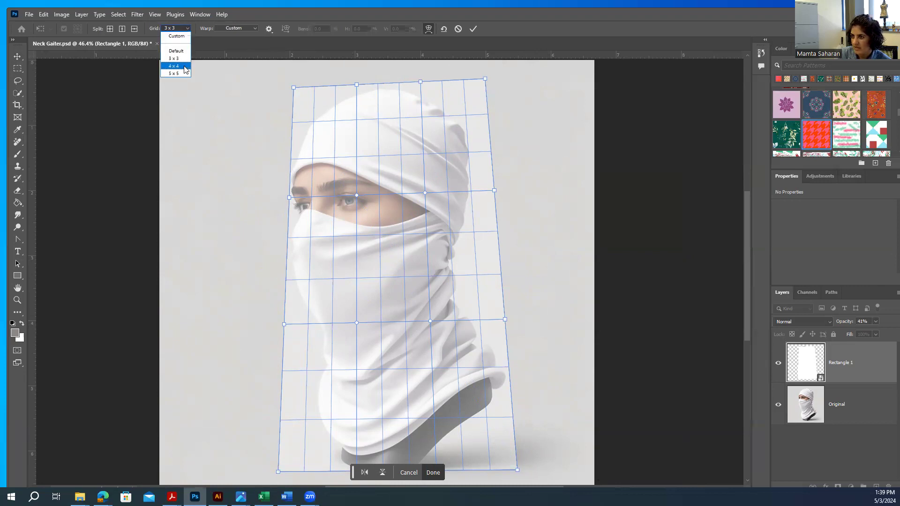
{"action": "left_click", "coordinate": [187, 29]}
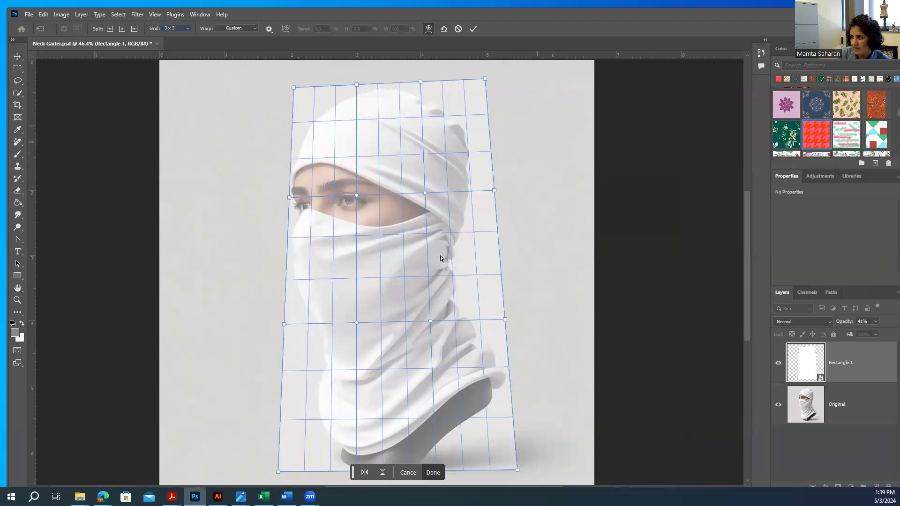
{"action": "left_click", "coordinate": [484, 79]}
{"action": "left_click_drag", "start_coordinate": [476, 87], "coordinate": [467, 88]}
{"action": "left_click_drag", "start_coordinate": [294, 87], "coordinate": [304, 95]}
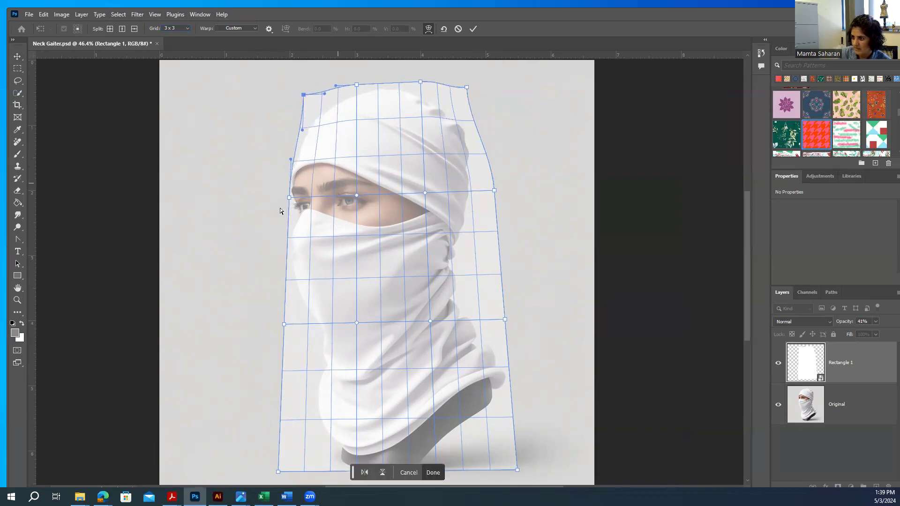
{"action": "left_click_drag", "start_coordinate": [289, 197], "coordinate": [287, 197]}
{"action": "left_click_drag", "start_coordinate": [492, 192], "coordinate": [482, 196]}
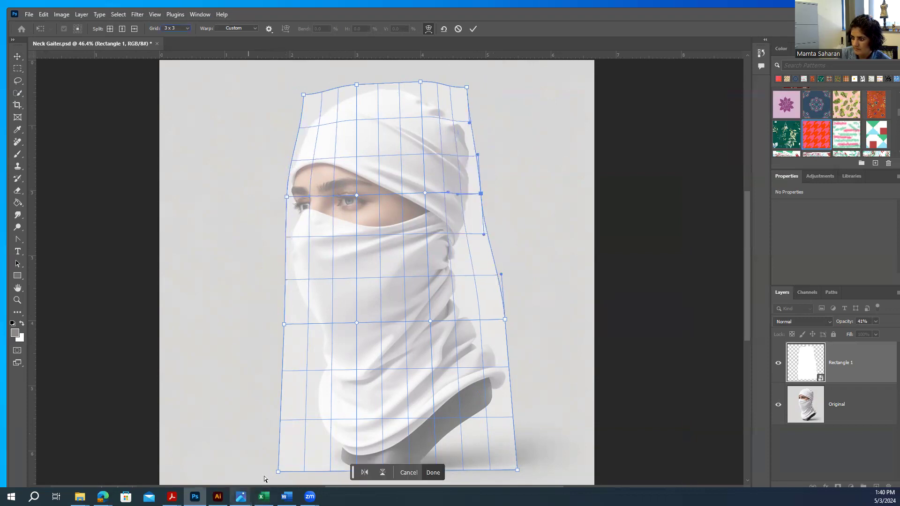
Step: Try to warp the rectangle's two lower corners and left edge closer to the neck fabric
{"action": "left_click", "coordinate": [279, 472]}
{"action": "left_click_drag", "start_coordinate": [283, 471], "coordinate": [313, 453]}
{"action": "left_click_drag", "start_coordinate": [285, 325], "coordinate": [293, 324]}
{"action": "left_click_drag", "start_coordinate": [283, 237], "coordinate": [279, 235]}
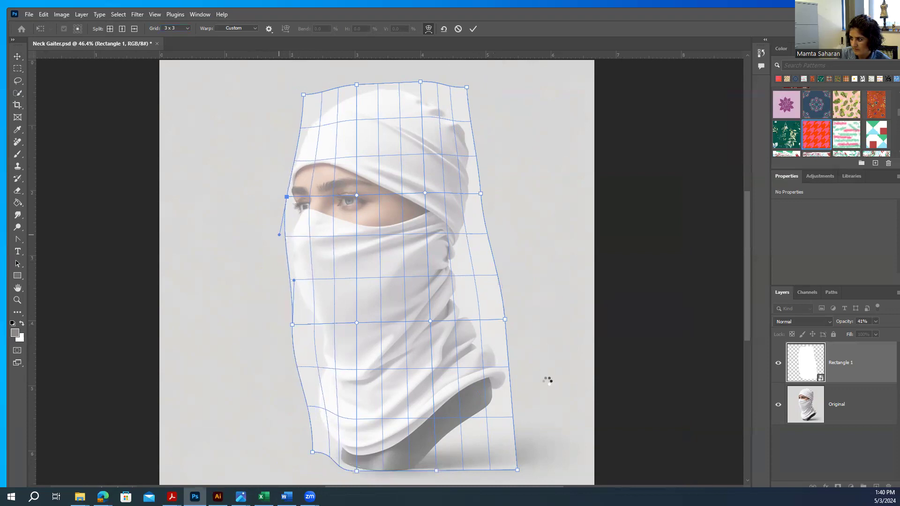
{"action": "left_click_drag", "start_coordinate": [518, 471], "coordinate": [514, 404]}
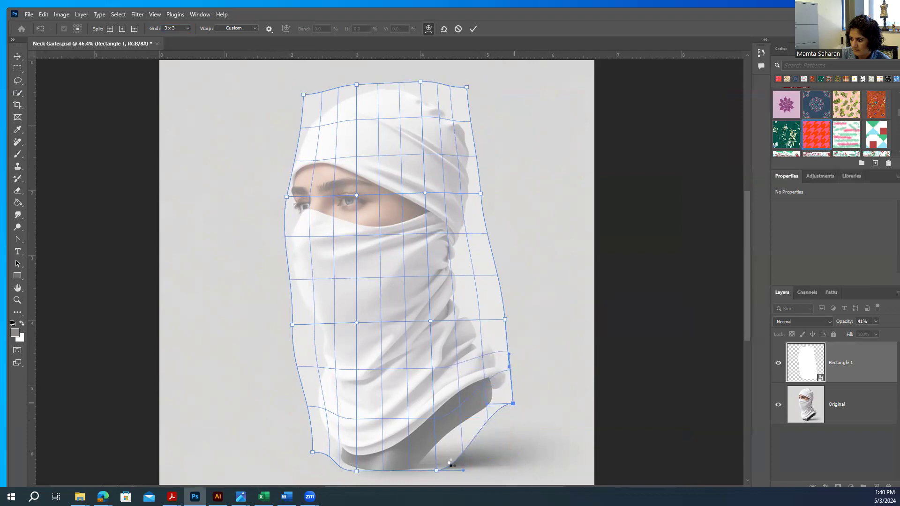
{"action": "left_click_drag", "start_coordinate": [463, 471], "coordinate": [458, 443]}
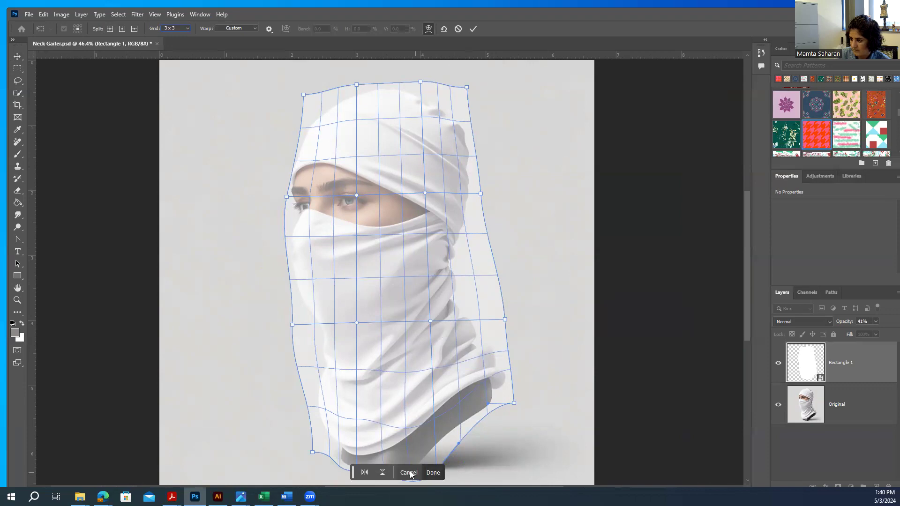
{"action": "left_click", "coordinate": [433, 473]}
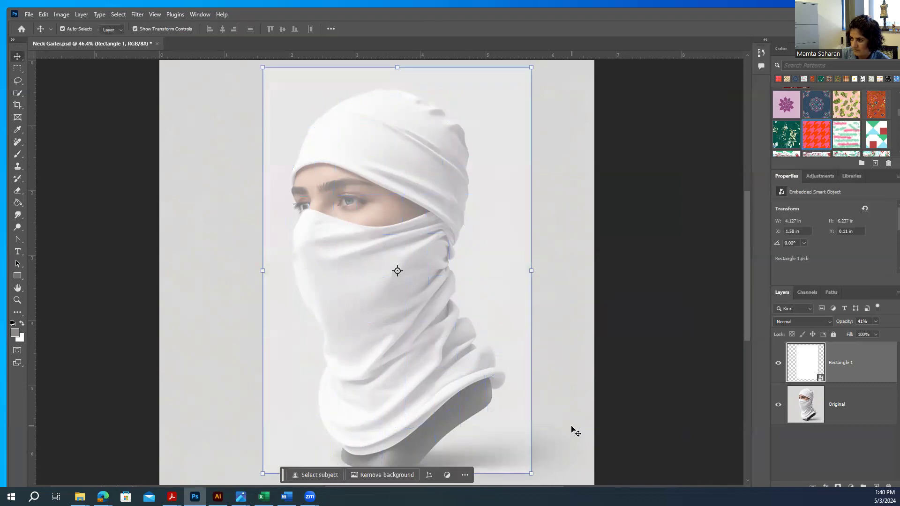
{"action": "key", "text": "0"}
{"action": "left_click", "coordinate": [44, 15]}
{"action": "left_click", "coordinate": [64, 34]}
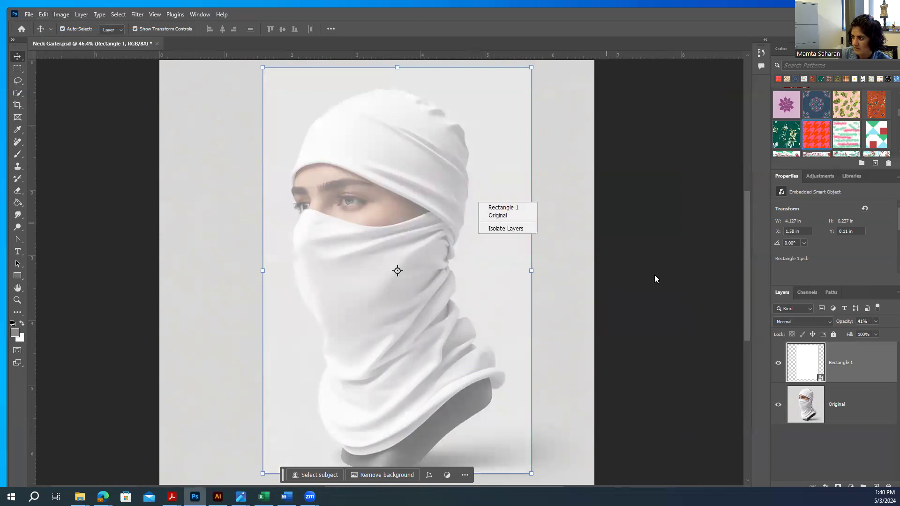
{"action": "left_click", "coordinate": [581, 286]}
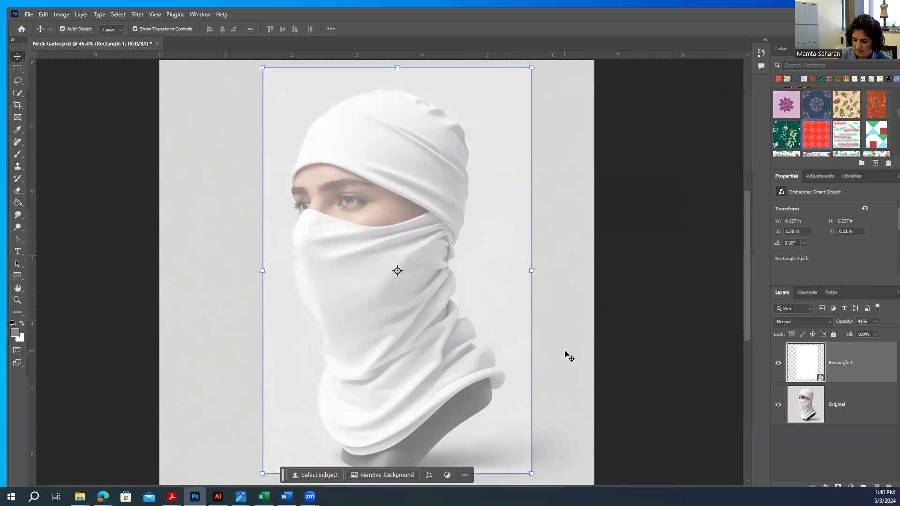
Step: Distort the rectangle smart object with Free Transform, pulling its four corners in around the head wrap and the neck base
{"action": "key", "text": "ctrl+t"}
{"action": "right_click", "coordinate": [494, 182]}
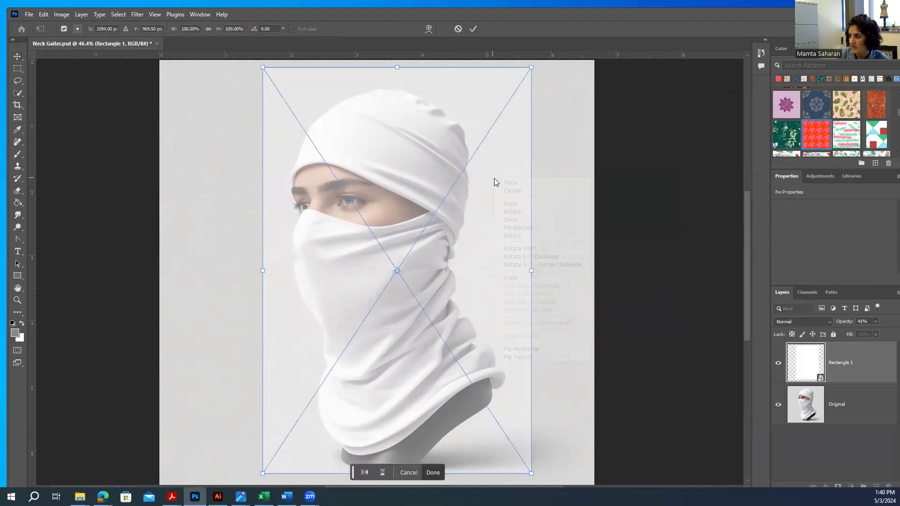
{"action": "left_click", "coordinate": [514, 235]}
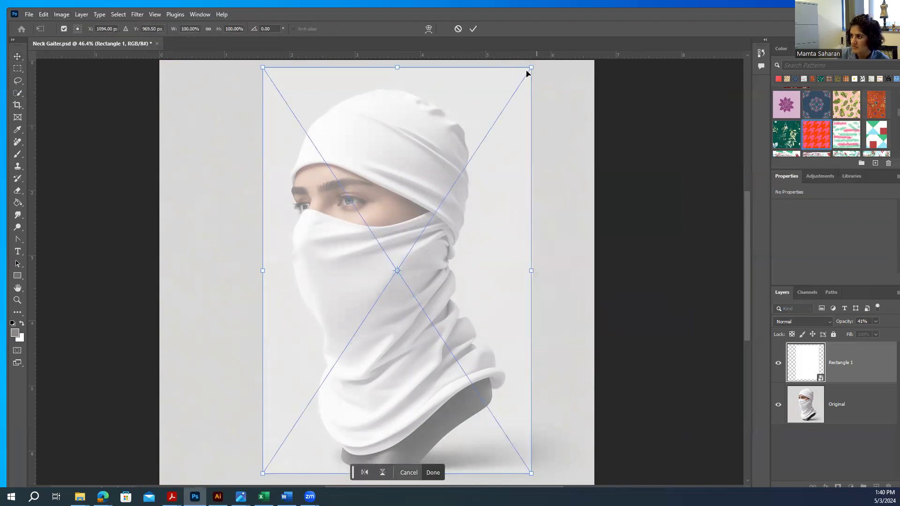
{"action": "left_click_drag", "start_coordinate": [532, 67], "coordinate": [470, 87]}
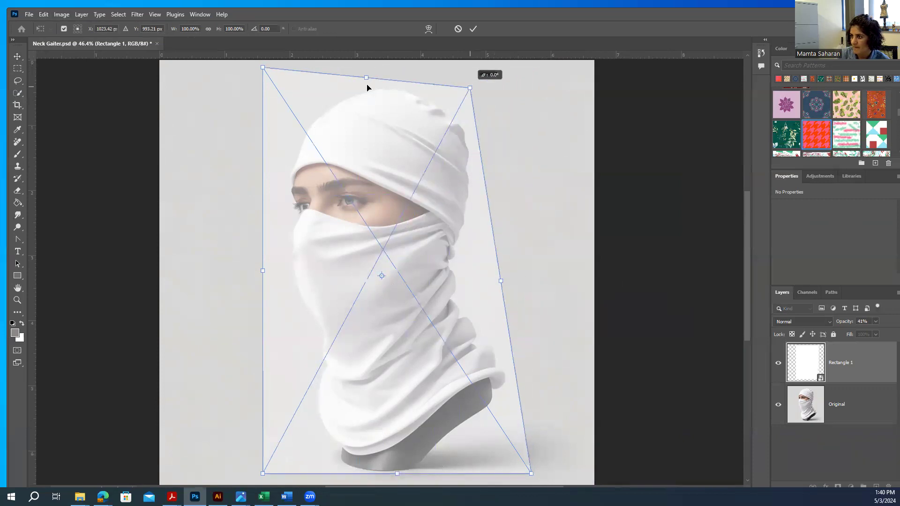
{"action": "left_click_drag", "start_coordinate": [263, 68], "coordinate": [294, 90]}
{"action": "left_click_drag", "start_coordinate": [263, 474], "coordinate": [286, 462]}
{"action": "left_click_drag", "start_coordinate": [291, 277], "coordinate": [283, 276]}
{"action": "left_click_drag", "start_coordinate": [531, 475], "coordinate": [518, 443]}
{"action": "left_click_drag", "start_coordinate": [400, 454], "coordinate": [415, 443]}
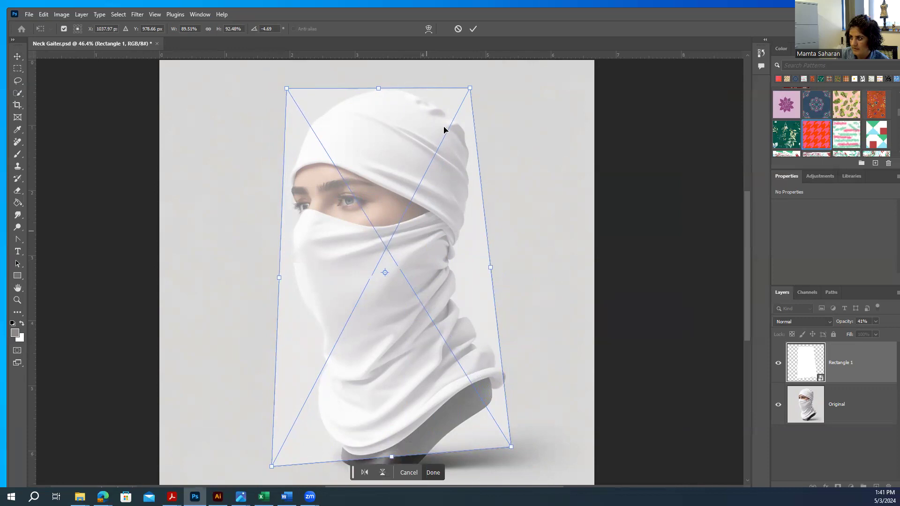
Step: Warp the rectangle with the 3 x 3 grid, pulling both top corners in toward the head wrap
{"action": "right_click", "coordinate": [405, 137]}
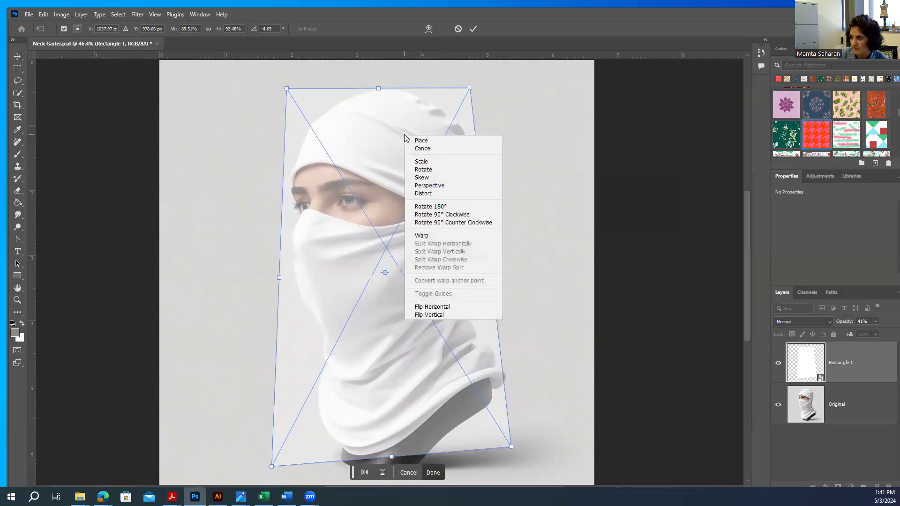
{"action": "left_click", "coordinate": [428, 30]}
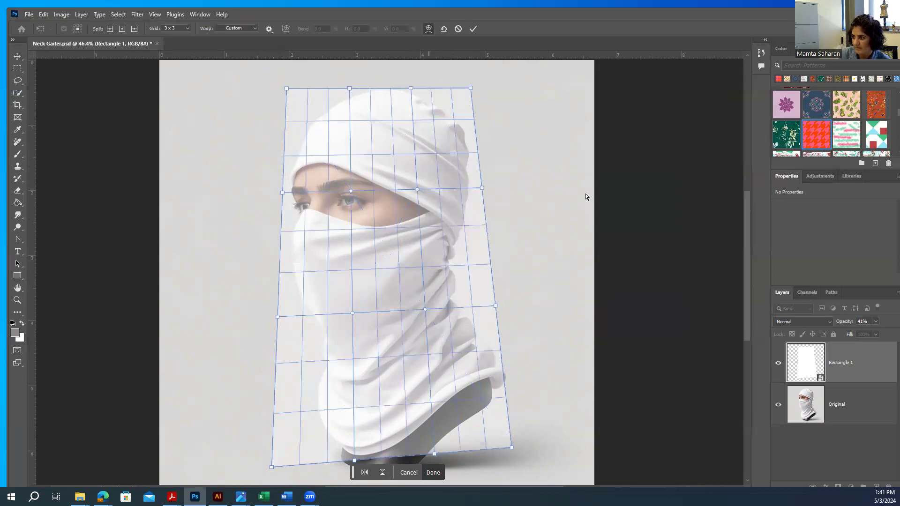
{"action": "left_click_drag", "start_coordinate": [287, 89], "coordinate": [302, 93]}
{"action": "left_click_drag", "start_coordinate": [470, 92], "coordinate": [460, 99]}
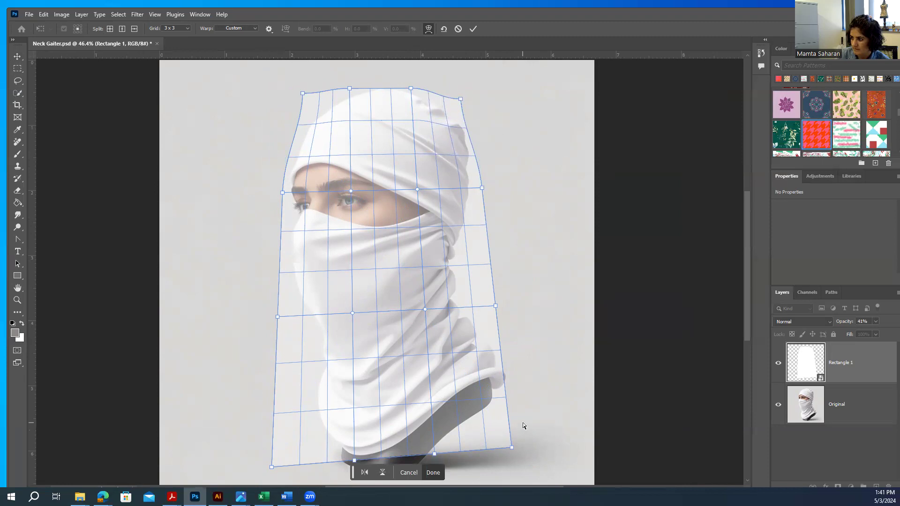
Step: Warp the lower corners and both side edges in around the neck fabric, tighten the upper-left corner, and apply the transform
{"action": "left_click_drag", "start_coordinate": [511, 447], "coordinate": [513, 416]}
{"action": "left_click_drag", "start_coordinate": [272, 467], "coordinate": [320, 440]}
{"action": "left_click_drag", "start_coordinate": [276, 363], "coordinate": [304, 356]}
{"action": "left_click_drag", "start_coordinate": [279, 317], "coordinate": [296, 318]}
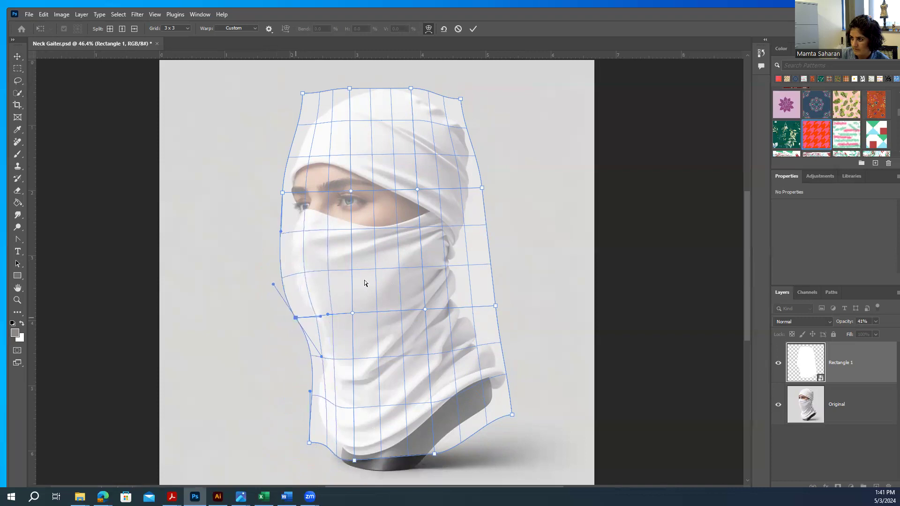
{"action": "left_click_drag", "start_coordinate": [496, 306], "coordinate": [480, 283]}
{"action": "left_click", "coordinate": [515, 412]}
{"action": "left_click_drag", "start_coordinate": [516, 412], "coordinate": [516, 398]}
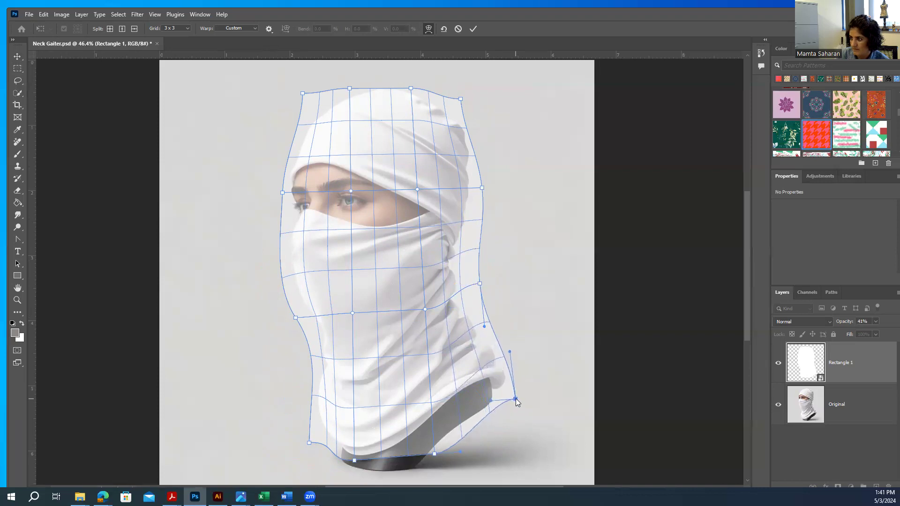
{"action": "left_click_drag", "start_coordinate": [303, 93], "coordinate": [310, 100]}
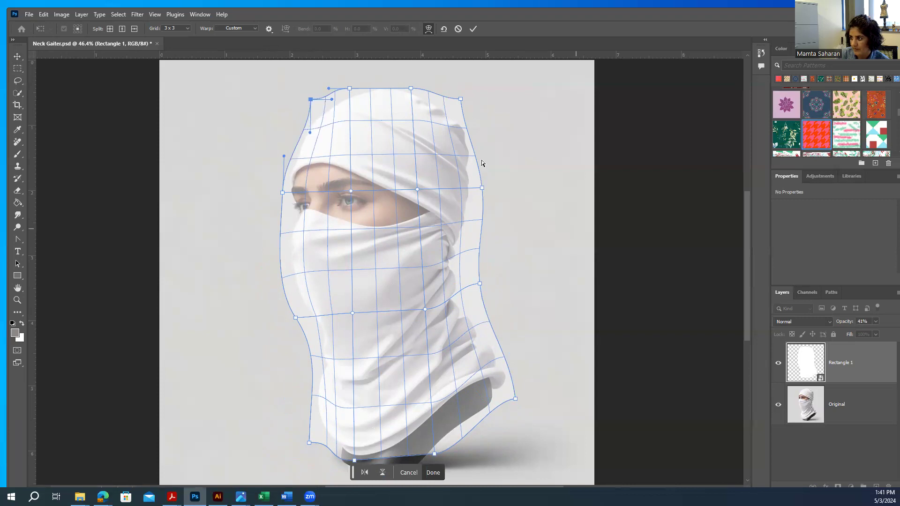
{"action": "left_click", "coordinate": [473, 28]}
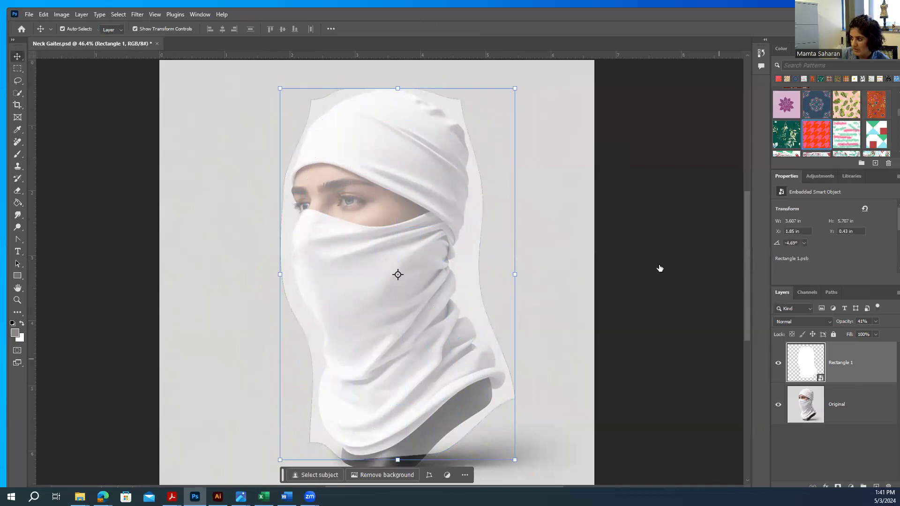
Step: Set the Rectangle 1 layer's opacity to 100% and mask it with the fabric selection loaded from its saved channel
{"action": "left_click", "coordinate": [875, 322]}
{"action": "left_click_drag", "start_coordinate": [867, 331], "coordinate": [887, 335]}
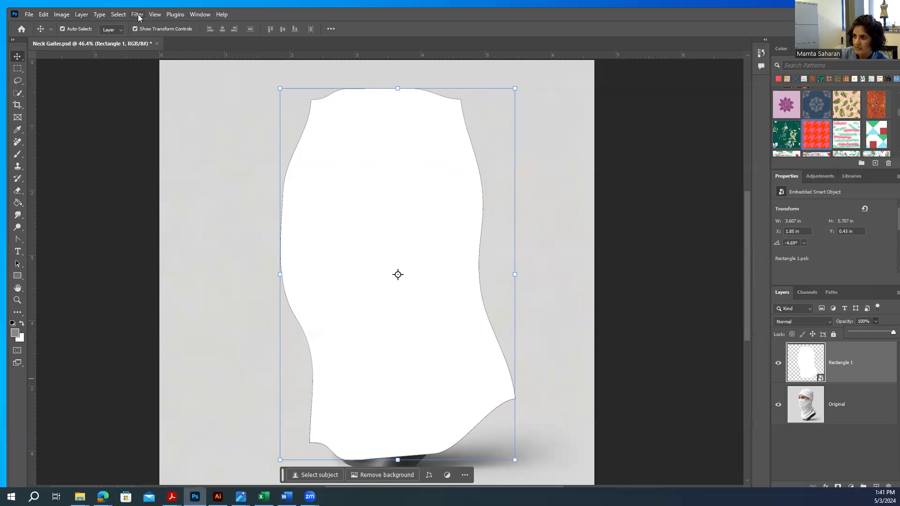
{"action": "left_click", "coordinate": [118, 15]}
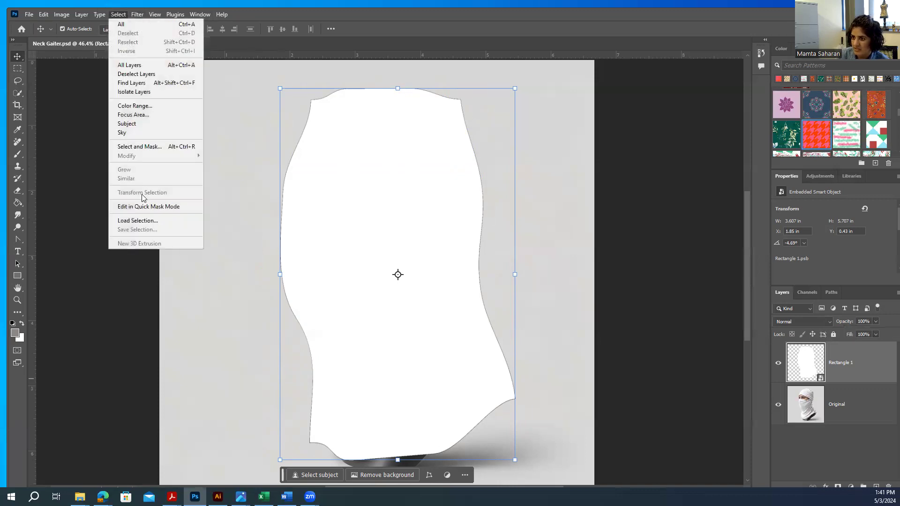
{"action": "left_click", "coordinate": [143, 221]}
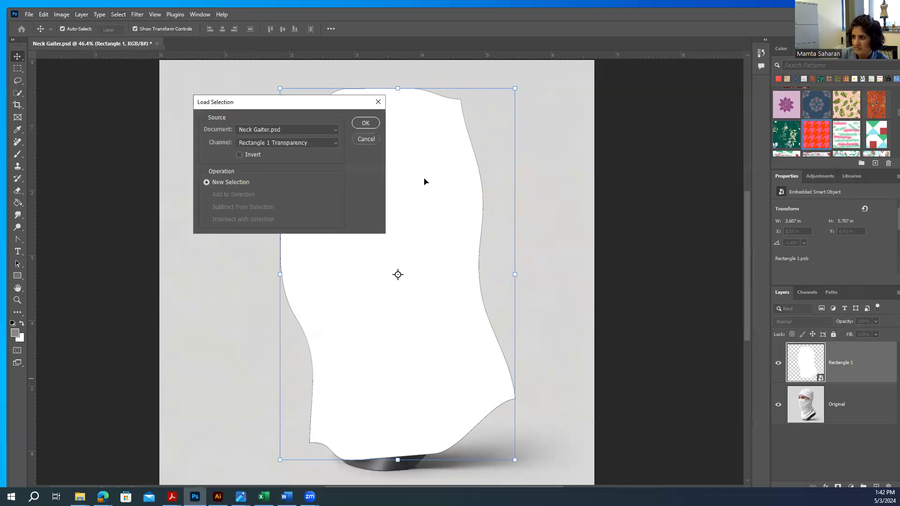
{"action": "left_click", "coordinate": [324, 143]}
{"action": "left_click", "coordinate": [265, 170]}
{"action": "left_click", "coordinate": [365, 124]}
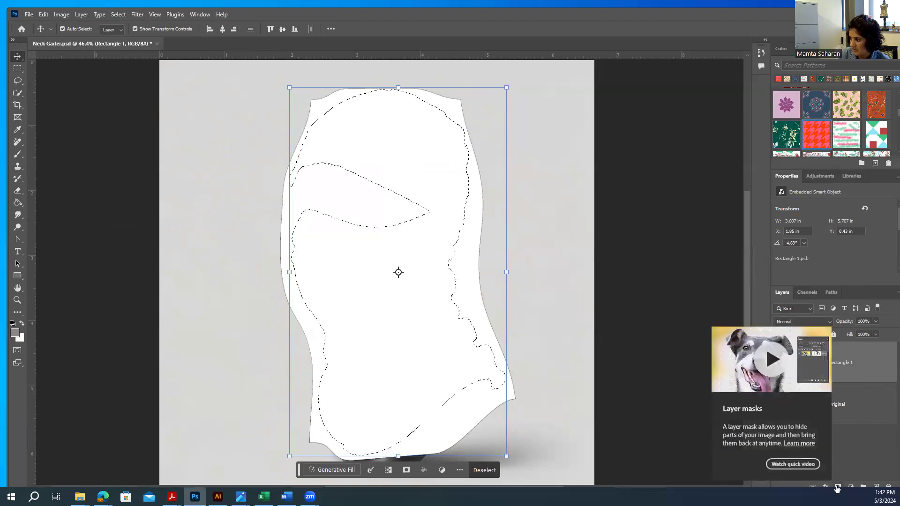
{"action": "left_click", "coordinate": [837, 487]}
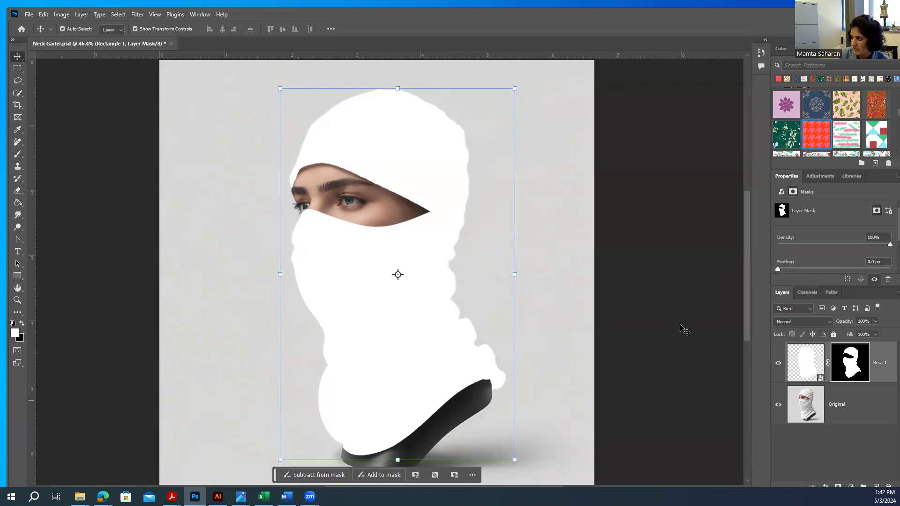
Step: Open the contents of the Rectangle 1 smart object for editing
{"action": "double_click", "coordinate": [820, 380]}
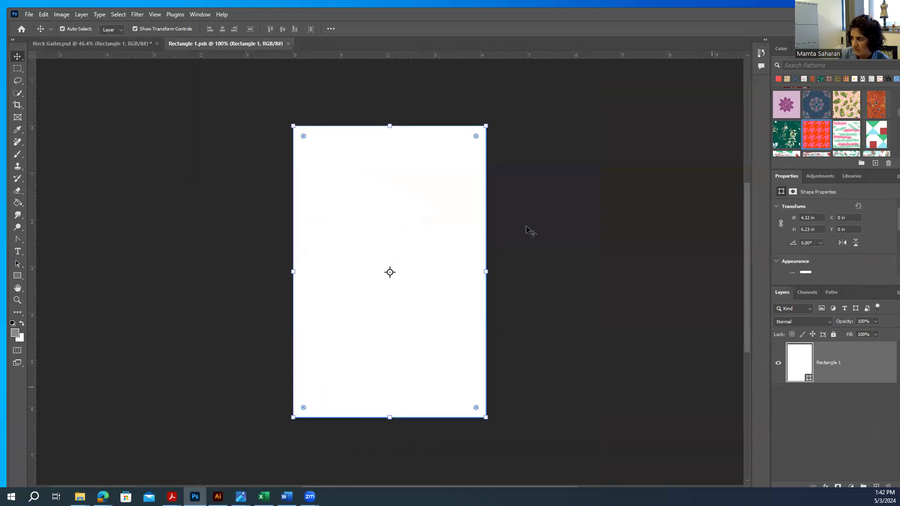
Step: Try the green mushroom pattern and the white-and-gold marble pattern directly on the rectangle shape, and undo both fills
{"action": "scroll", "coordinate": [854, 117], "scroll_direction": "down", "scroll_amount": 6}
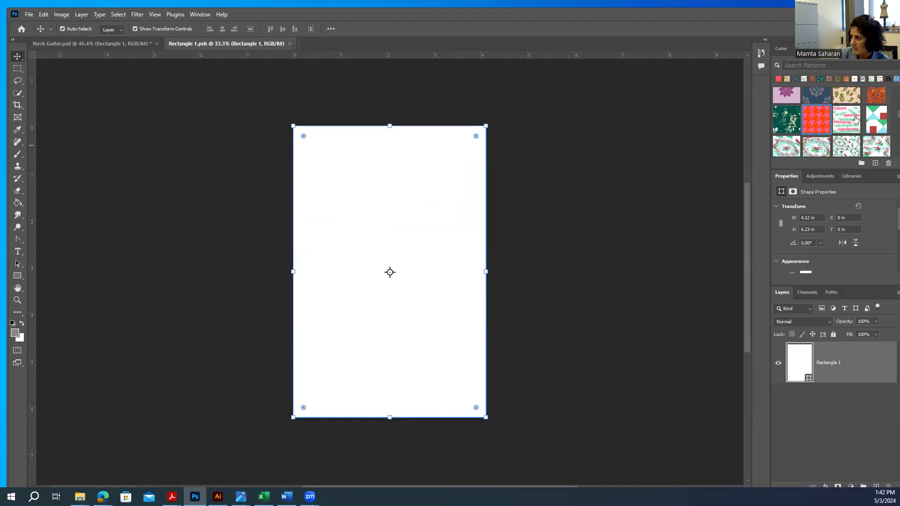
{"action": "scroll", "coordinate": [855, 121], "scroll_direction": "down", "scroll_amount": 8}
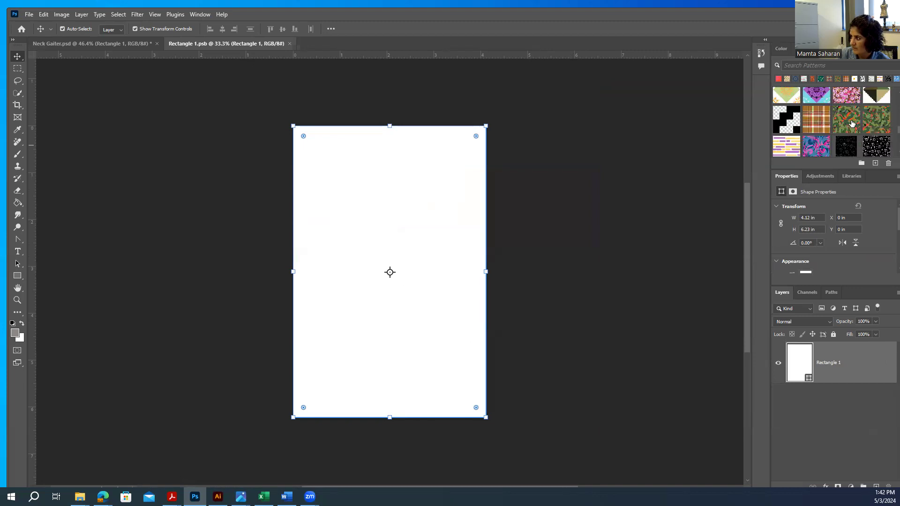
{"action": "scroll", "coordinate": [846, 127], "scroll_direction": "down", "scroll_amount": 3}
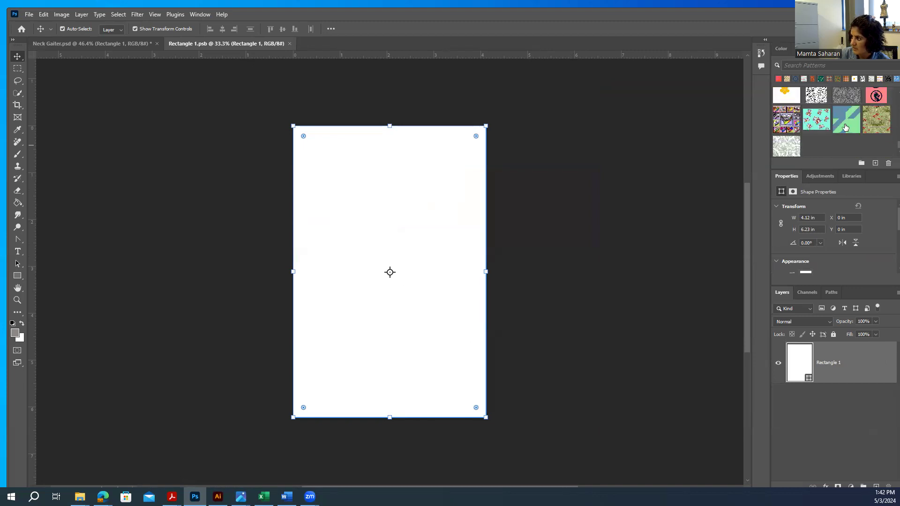
{"action": "left_click", "coordinate": [882, 122]}
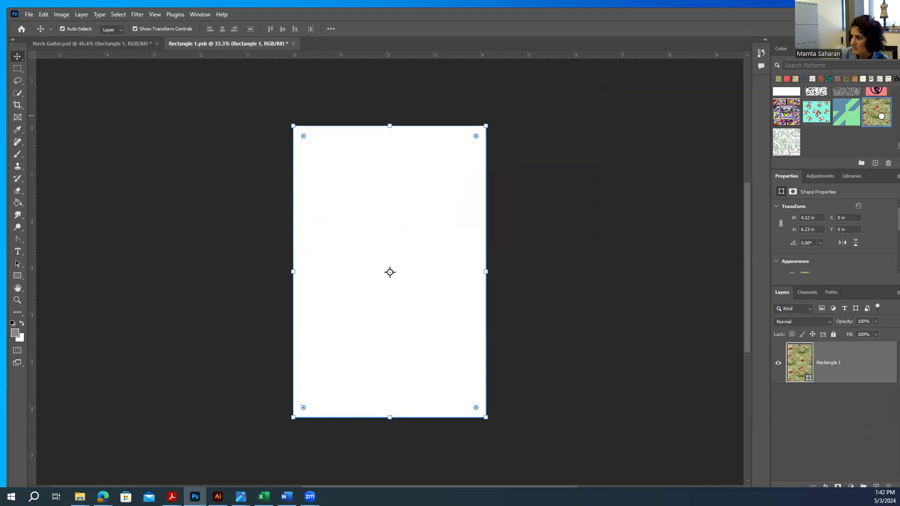
{"action": "scroll", "coordinate": [876, 120], "scroll_direction": "up", "scroll_amount": 1}
{"action": "scroll", "coordinate": [874, 121], "scroll_direction": "down", "scroll_amount": 1}
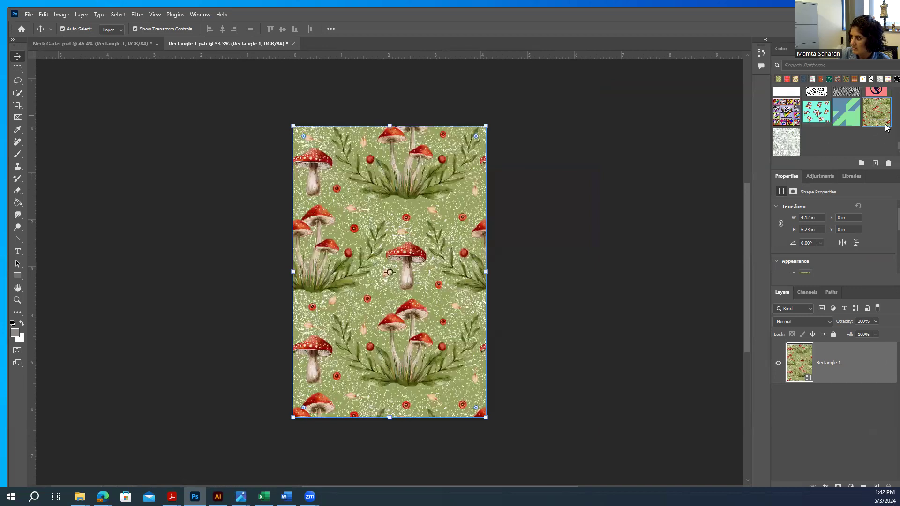
{"action": "left_click", "coordinate": [791, 144]}
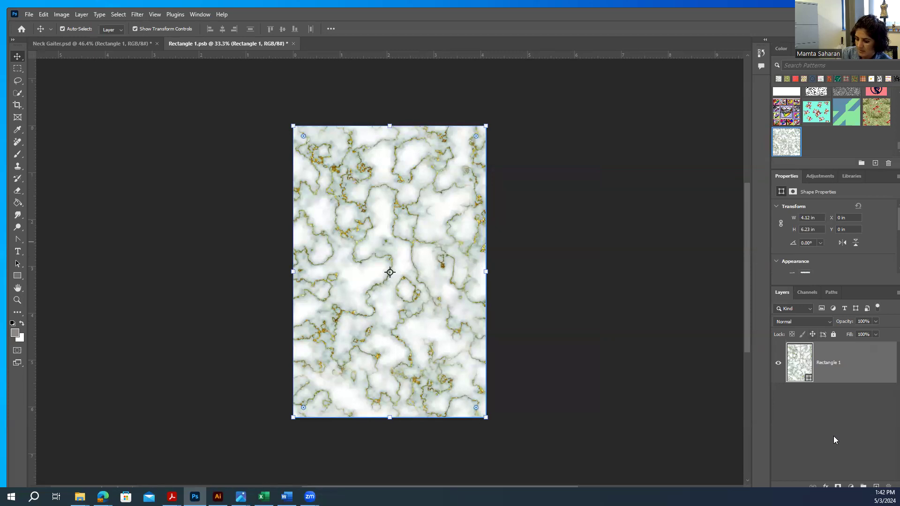
{"action": "key", "text": "ctrl+z"}
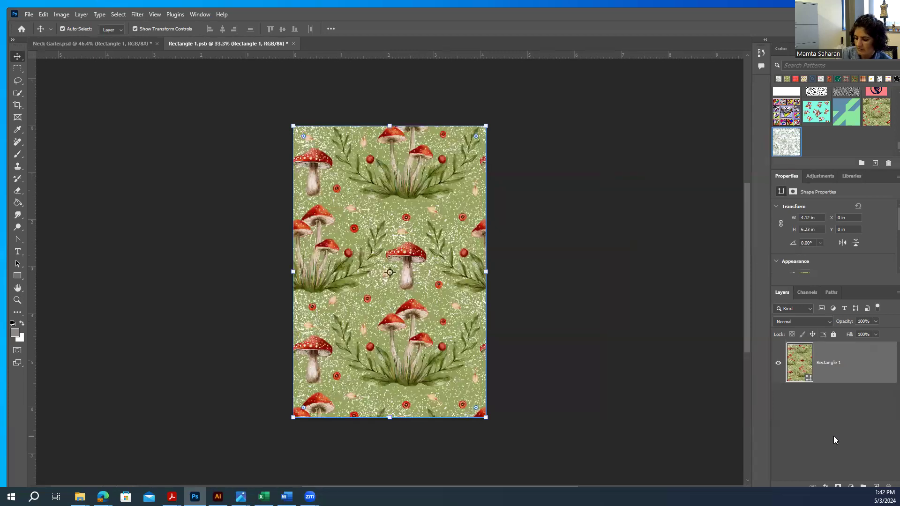
{"action": "key", "text": "ctrl+z"}
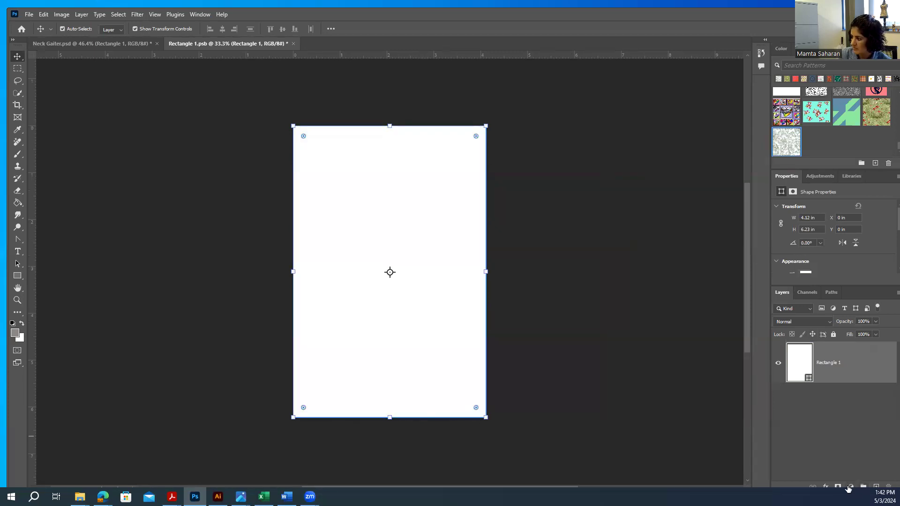
Step: Add a pattern fill layer above the rectangle shape using the white-and-gold marble pattern
{"action": "left_click", "coordinate": [849, 487]}
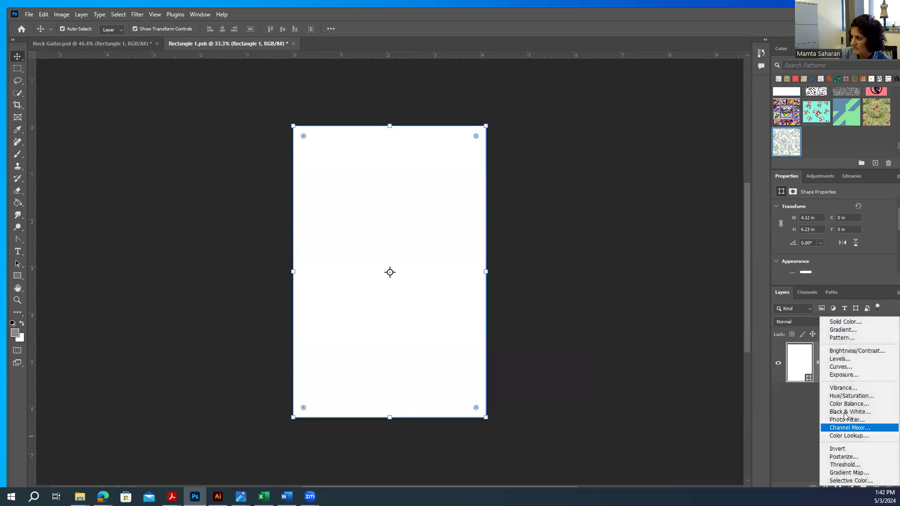
{"action": "left_click", "coordinate": [834, 338]}
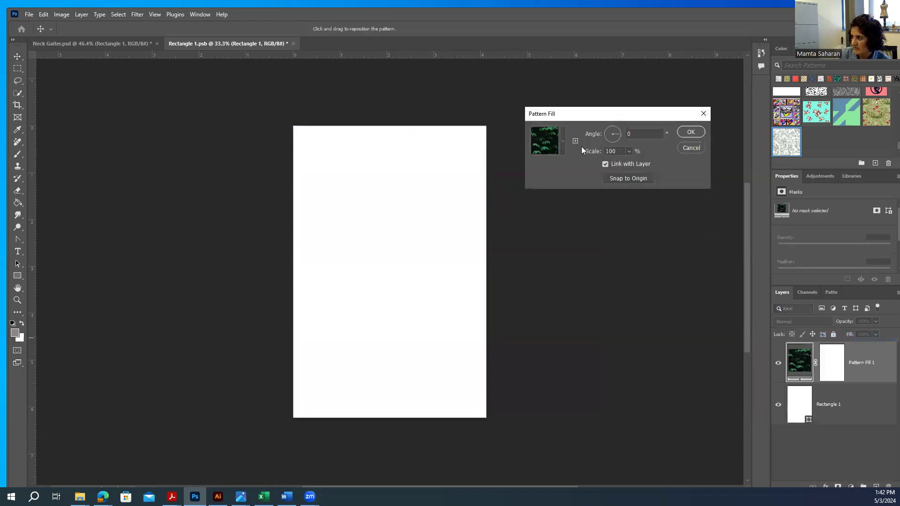
{"action": "left_click", "coordinate": [562, 142]}
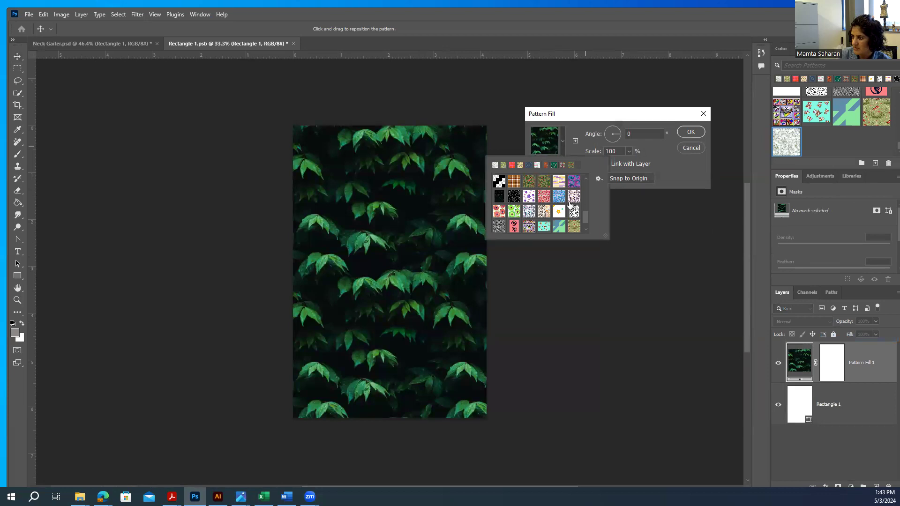
{"action": "left_click", "coordinate": [499, 227]}
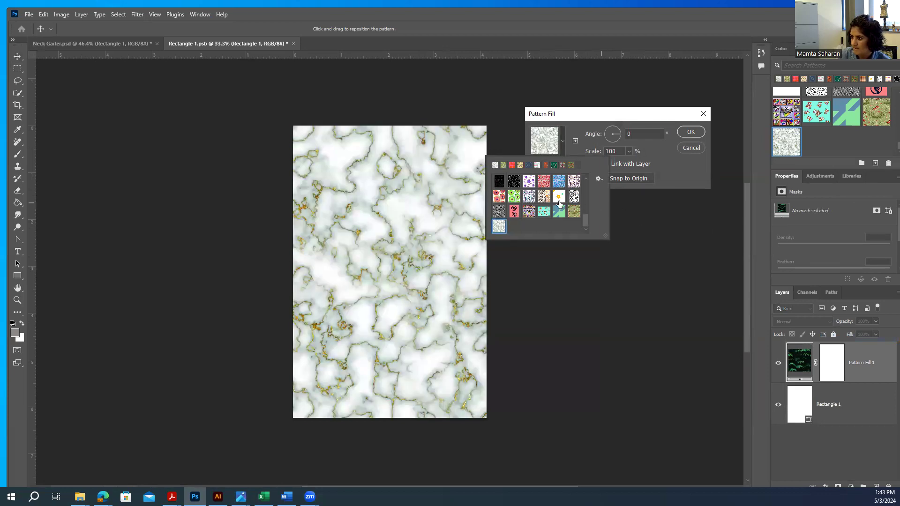
Step: Preview the Animal print2 pattern in the fill layer, and switch back to the white-and-gold marble pattern
{"action": "scroll", "coordinate": [559, 202], "scroll_direction": "up", "scroll_amount": 1}
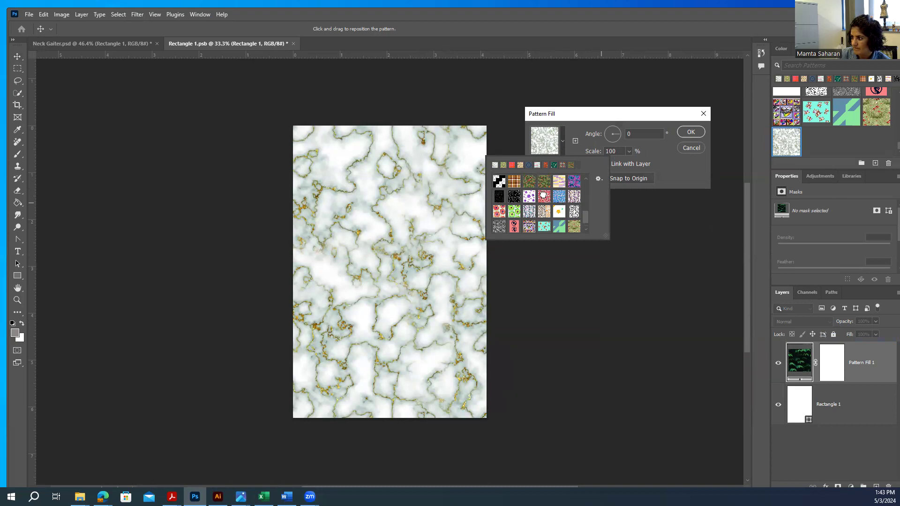
{"action": "left_click", "coordinate": [543, 195]}
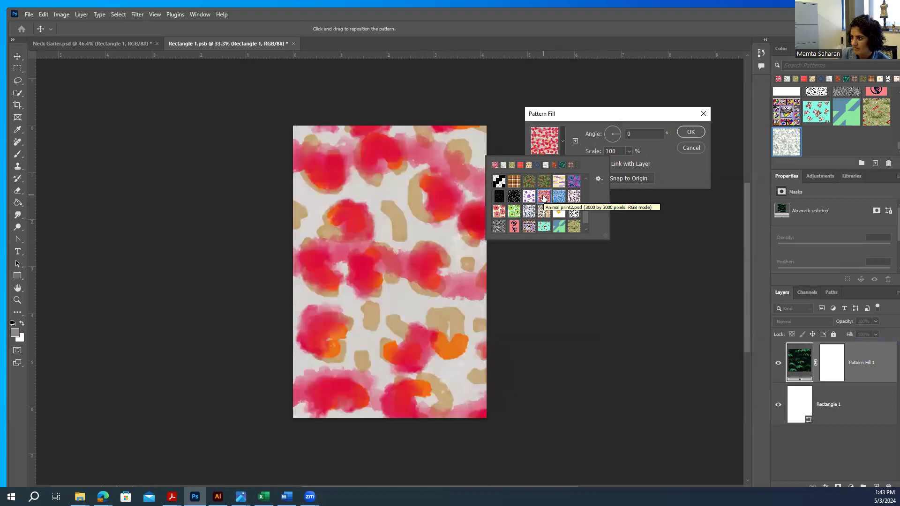
{"action": "scroll", "coordinate": [544, 198], "scroll_direction": "down", "scroll_amount": 1}
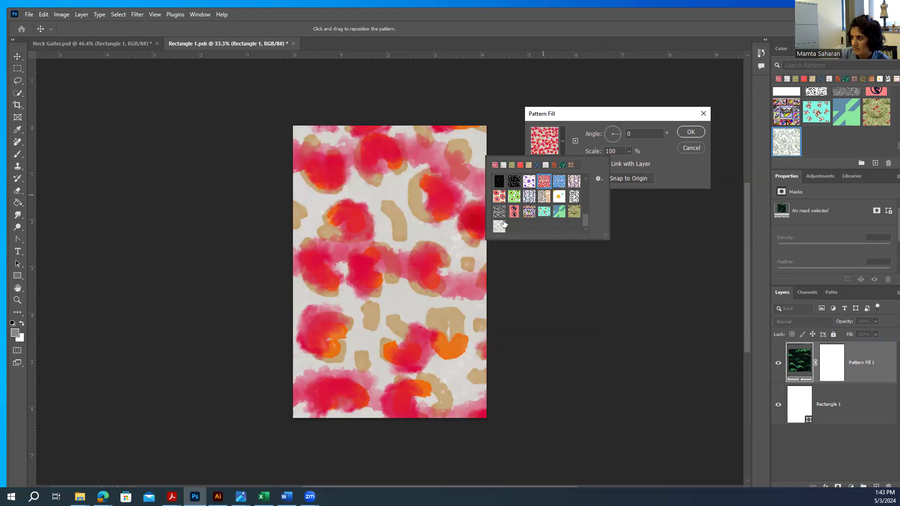
{"action": "left_click", "coordinate": [499, 225]}
Step: Scale the marble pattern to 122% and apply the pattern fill
{"action": "left_click", "coordinate": [662, 169]}
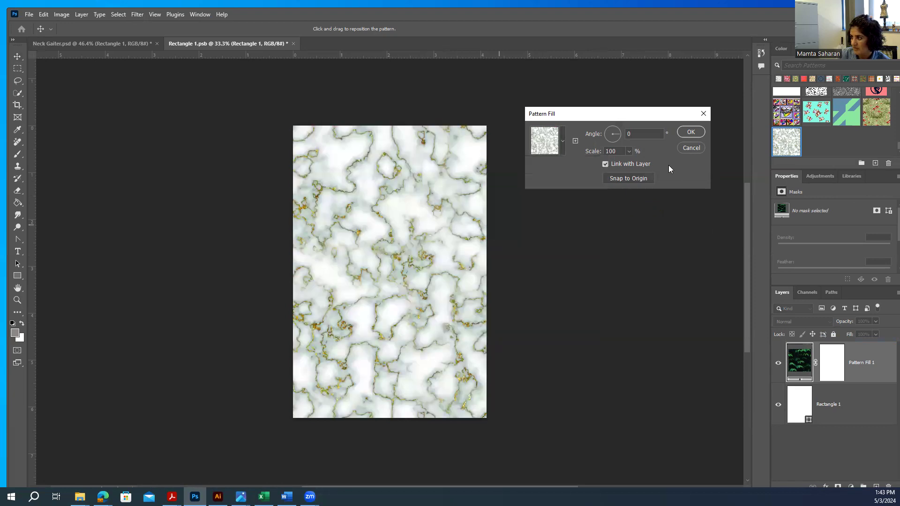
{"action": "left_click", "coordinate": [628, 152]}
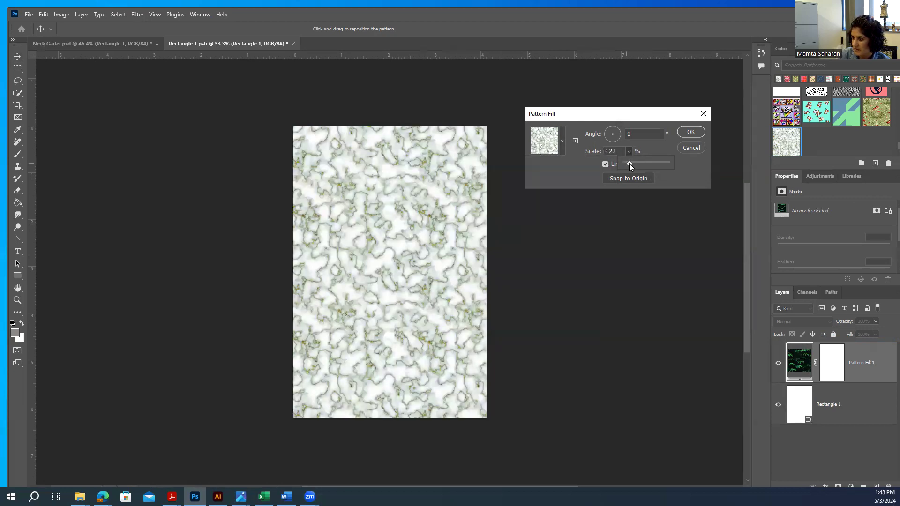
{"action": "left_click", "coordinate": [690, 133]}
{"action": "left_click", "coordinate": [690, 133]}
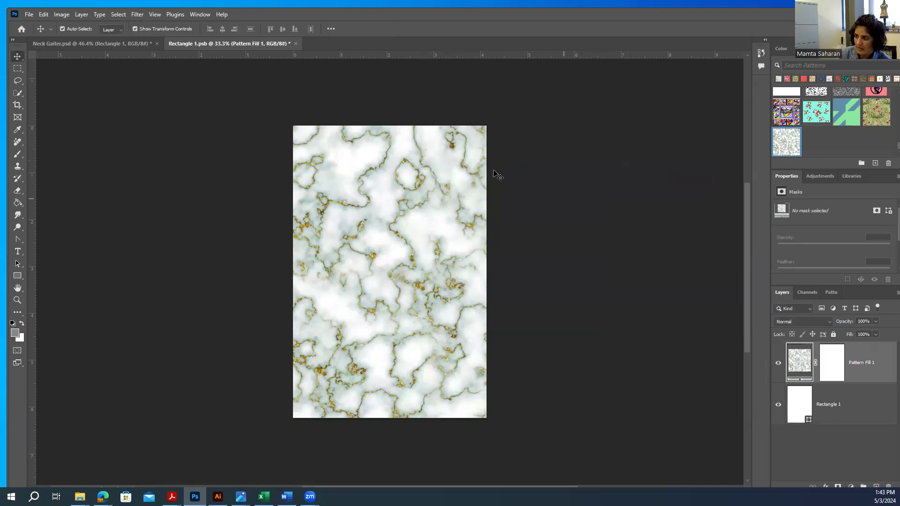
Step: Save the smart object's contents and return to the Neck Gaiter.psd document with no layer selected
{"action": "key", "text": "ctrl+s"}
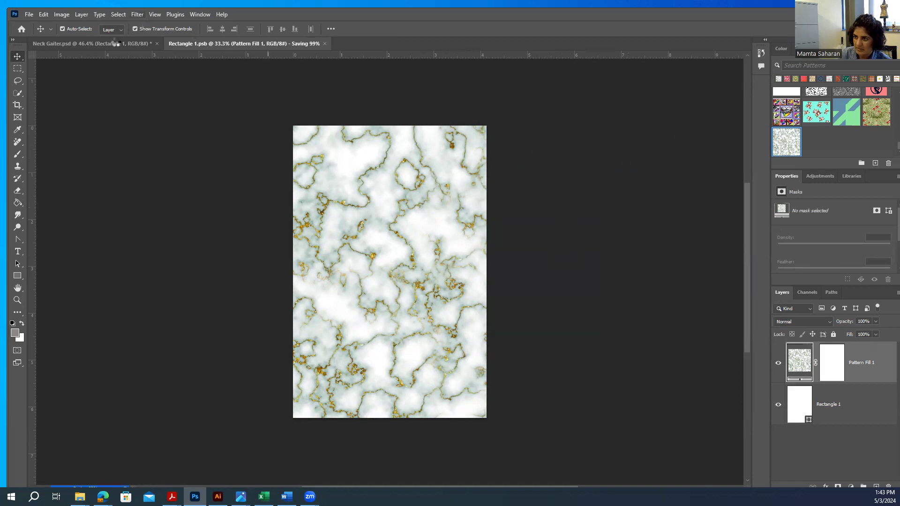
{"action": "left_click", "coordinate": [101, 42]}
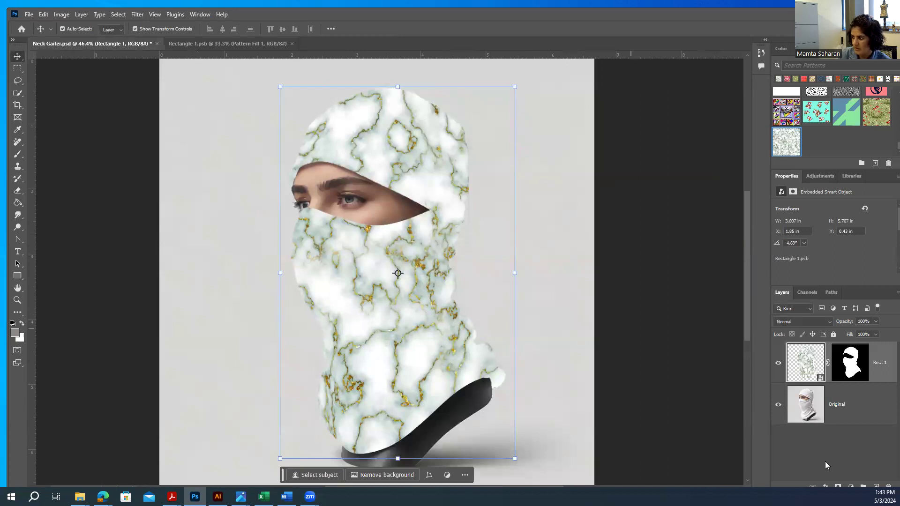
{"action": "left_click", "coordinate": [852, 443]}
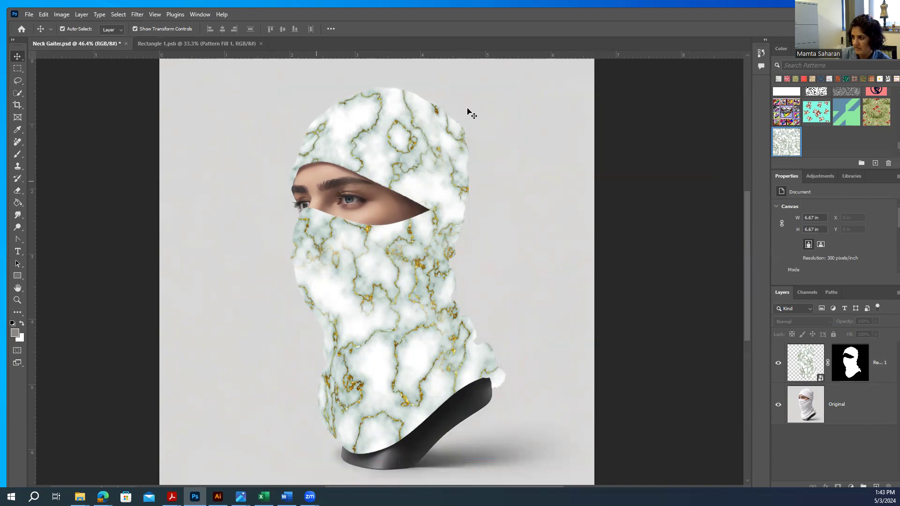
Step: Copy the fabric from the Original layer to a new layer using the saved main selection, and place it above the Rectangle 1 layer
{"action": "left_click", "coordinate": [861, 407]}
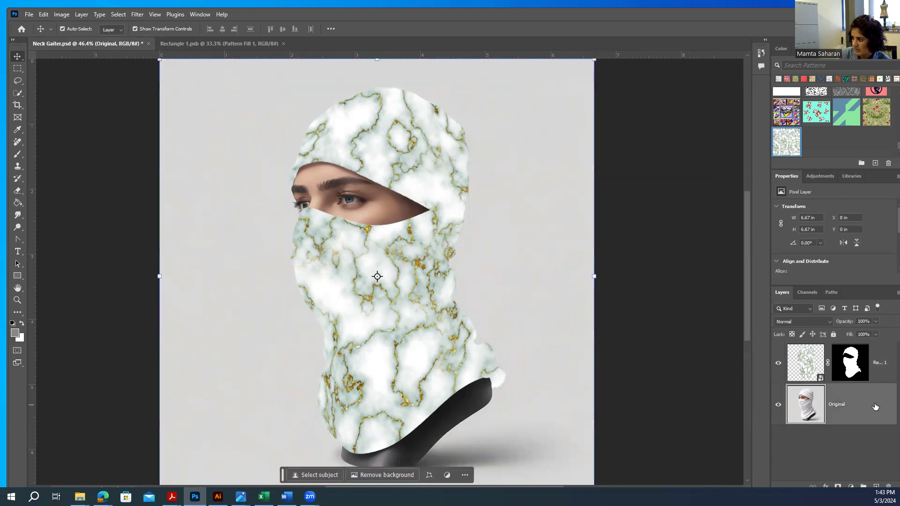
{"action": "left_click", "coordinate": [123, 16]}
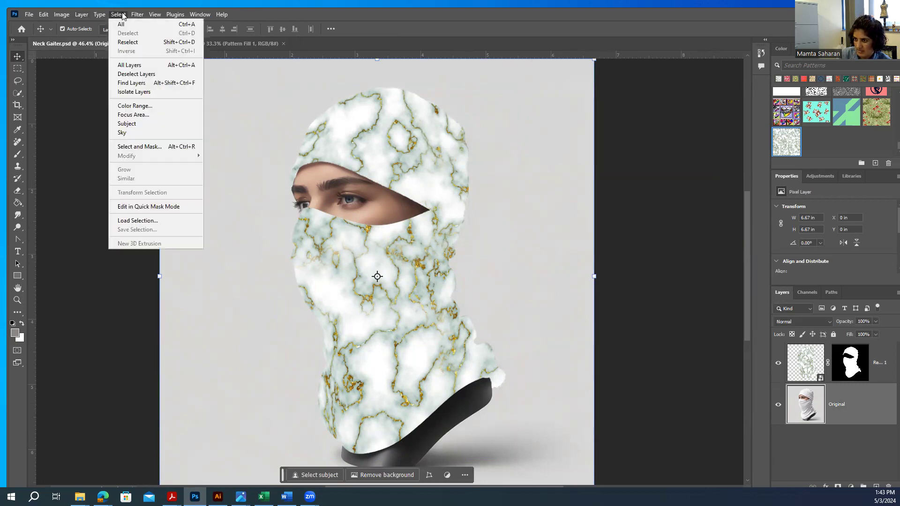
{"action": "left_click", "coordinate": [144, 223]}
{"action": "left_click", "coordinate": [304, 143]}
{"action": "left_click", "coordinate": [274, 167]}
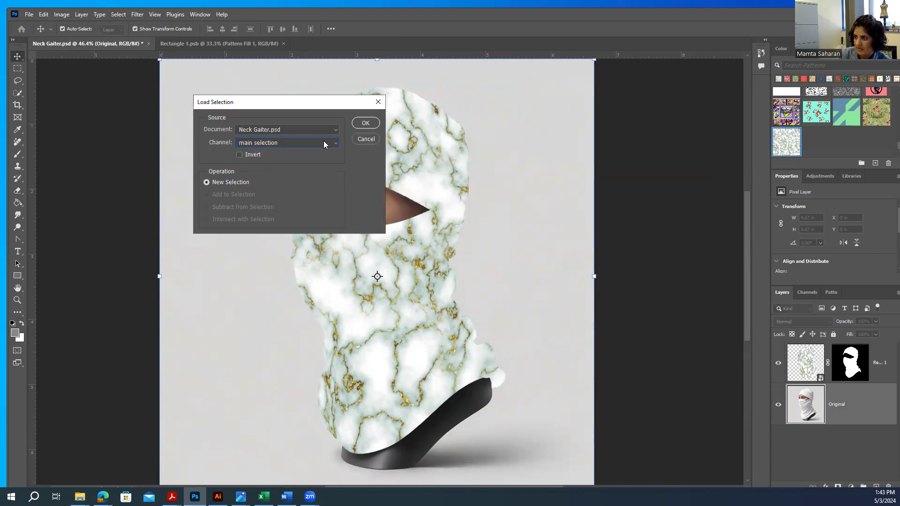
{"action": "left_click", "coordinate": [365, 124]}
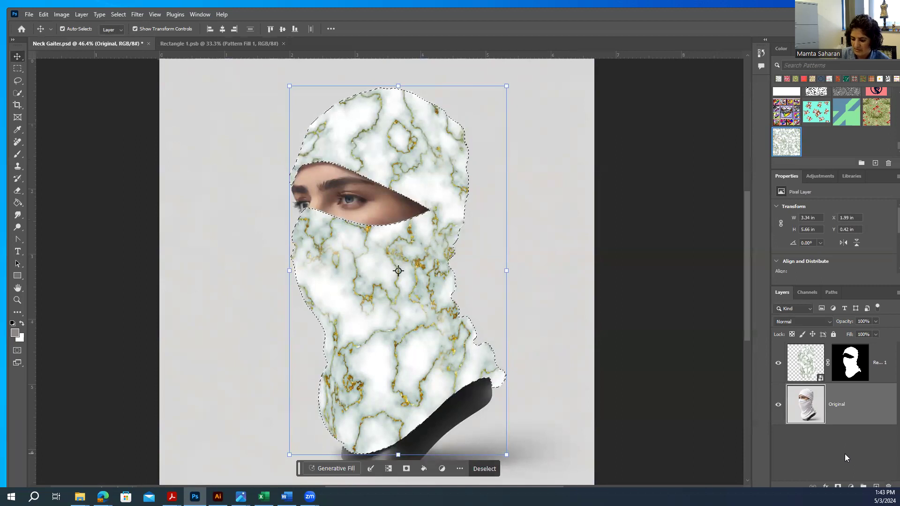
{"action": "key", "text": "ctrl+j"}
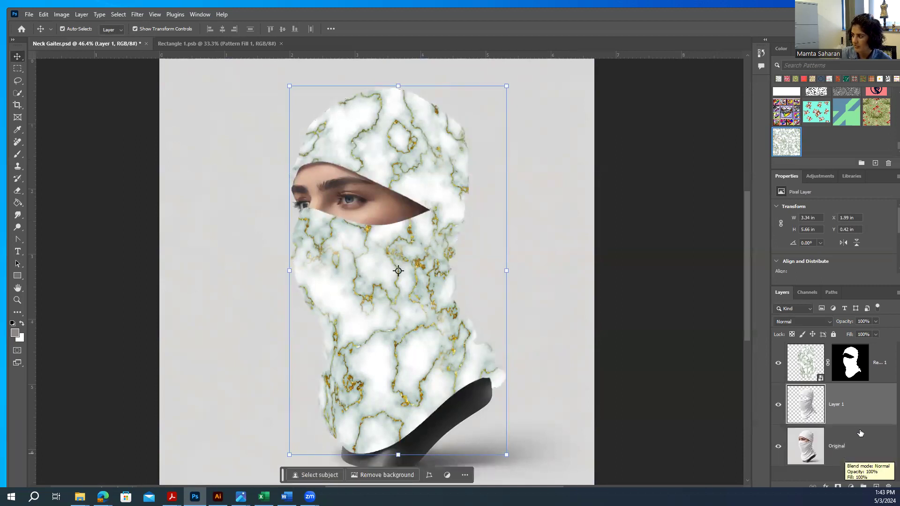
{"action": "left_click_drag", "start_coordinate": [849, 401], "coordinate": [842, 354]}
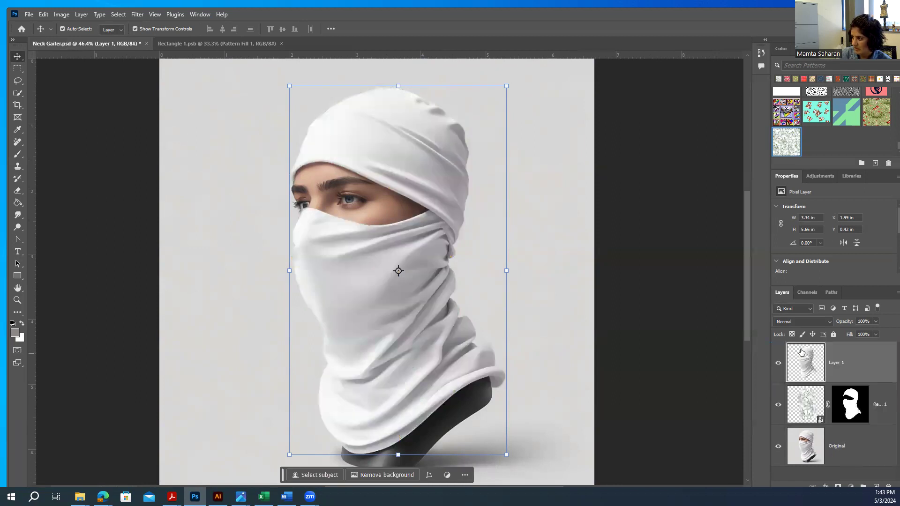
Step: Rename the copied fabric layer to Texture and set its blend mode to Multiply
{"action": "double_click", "coordinate": [847, 363]}
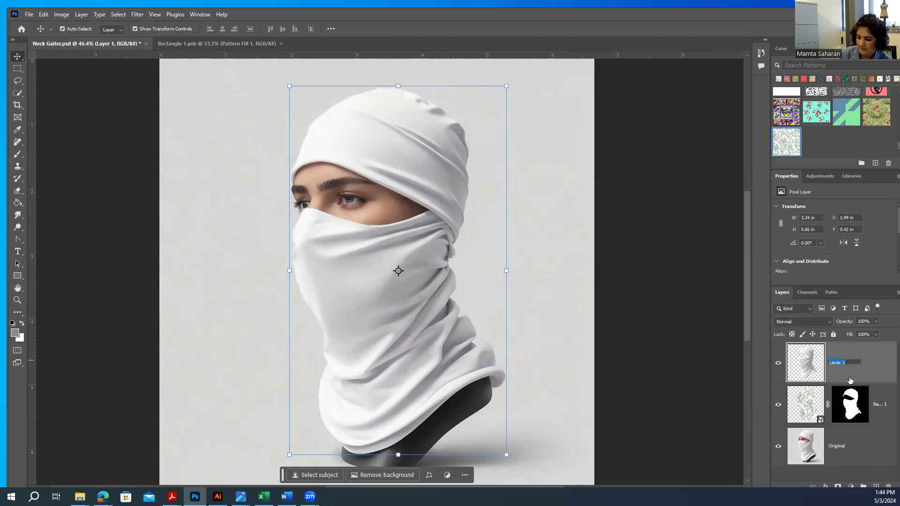
{"action": "type", "text": "Texture"}
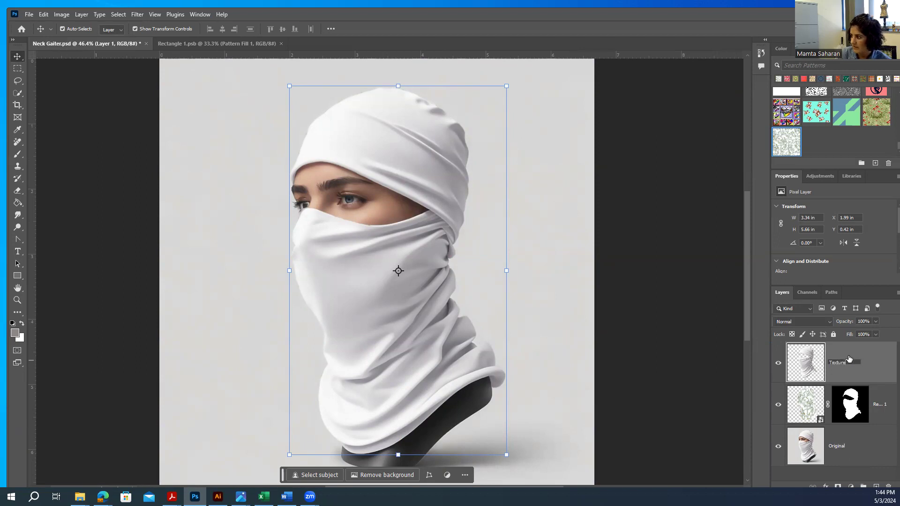
{"action": "key", "text": "Return"}
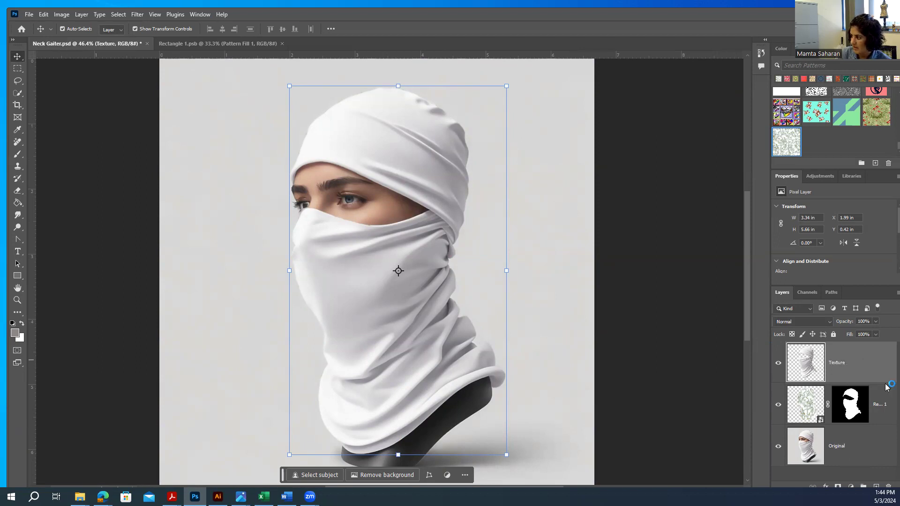
{"action": "left_click", "coordinate": [818, 327]}
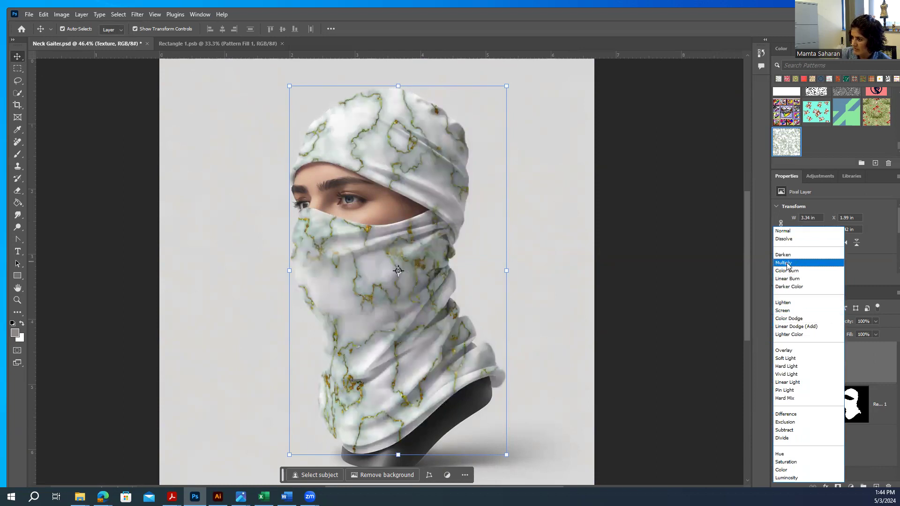
{"action": "left_click", "coordinate": [788, 264]}
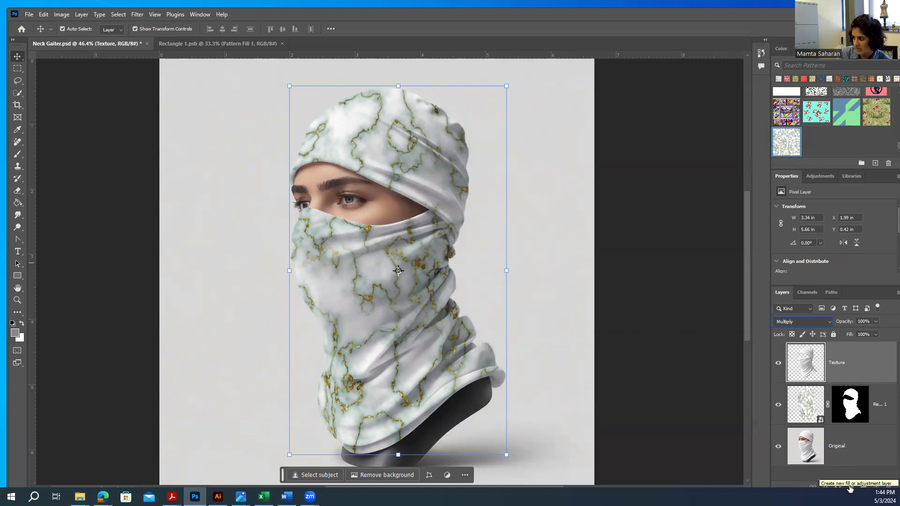
Step: Add a Curves adjustment clipped to the Texture layer and pull its midtones down to darken the folds
{"action": "left_click", "coordinate": [851, 487]}
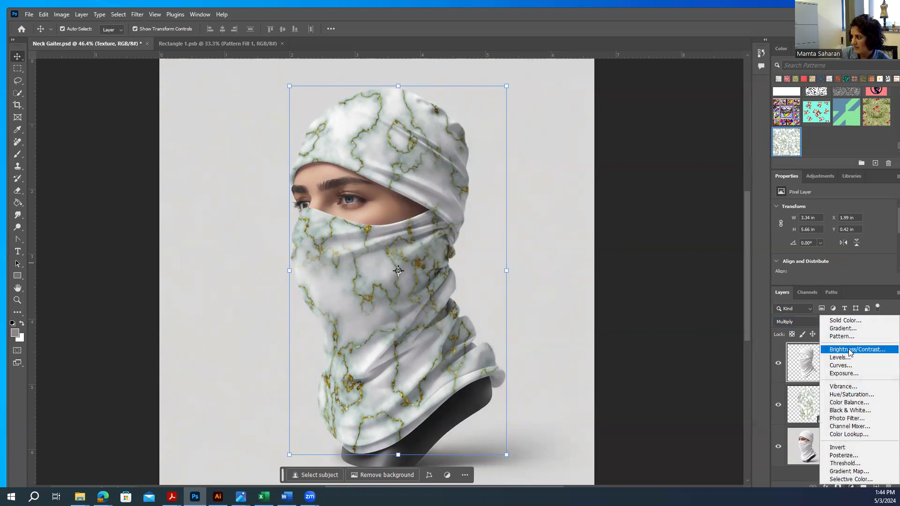
{"action": "left_click", "coordinate": [842, 367]}
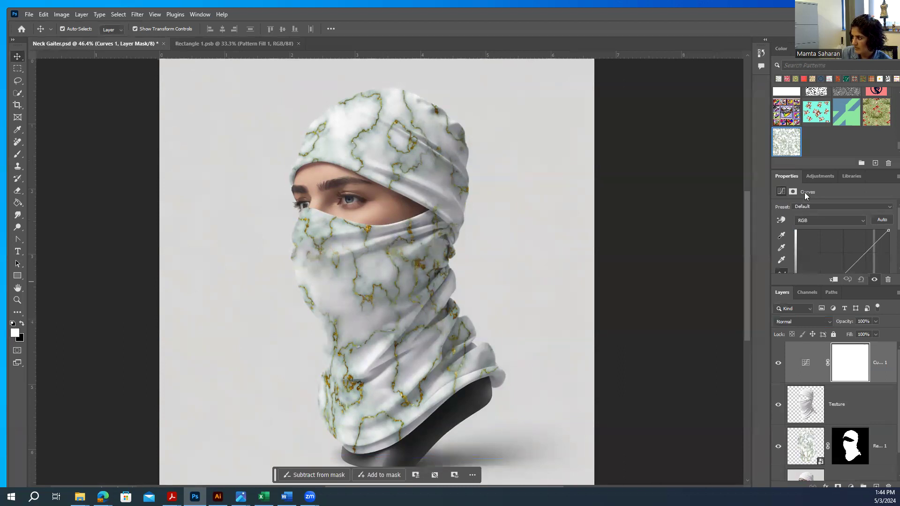
{"action": "left_click_drag", "start_coordinate": [786, 178], "coordinate": [114, 127]}
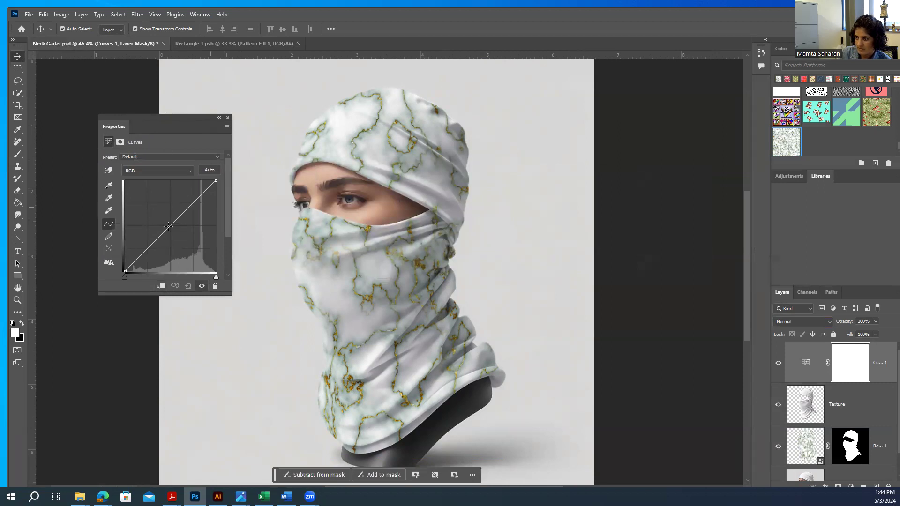
{"action": "mouse_move", "coordinate": [168, 227]}
{"action": "left_mouse_down"}
{"action": "mouse_move", "coordinate": [177, 244]}
{"action": "mouse_move", "coordinate": [160, 206]}
{"action": "mouse_move", "coordinate": [178, 233]}
{"action": "left_mouse_up"}
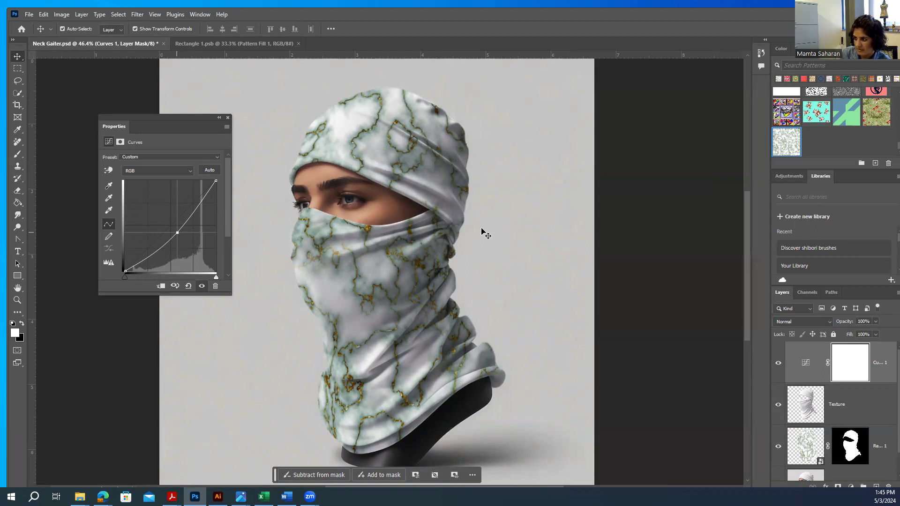
{"action": "left_click", "coordinate": [160, 286]}
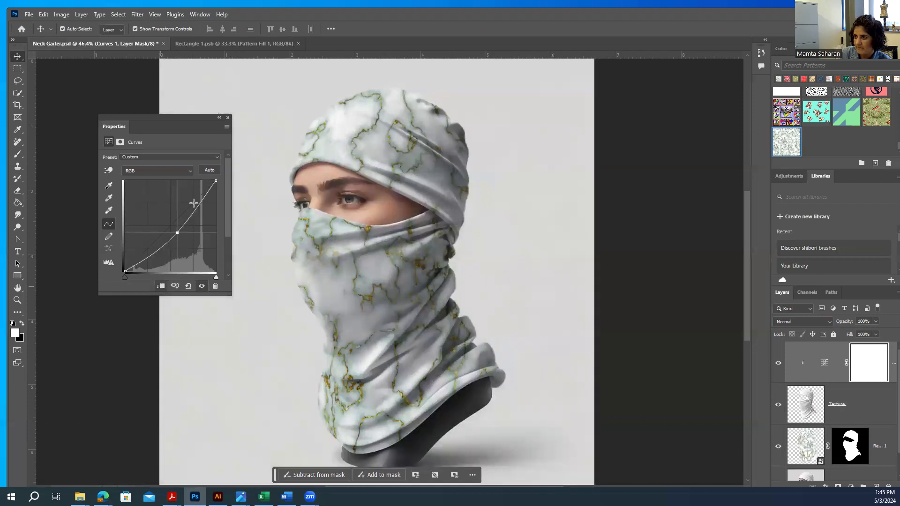
{"action": "mouse_move", "coordinate": [179, 231]}
{"action": "left_mouse_down"}
{"action": "mouse_move", "coordinate": [193, 224]}
{"action": "mouse_move", "coordinate": [177, 241]}
{"action": "left_mouse_up"}
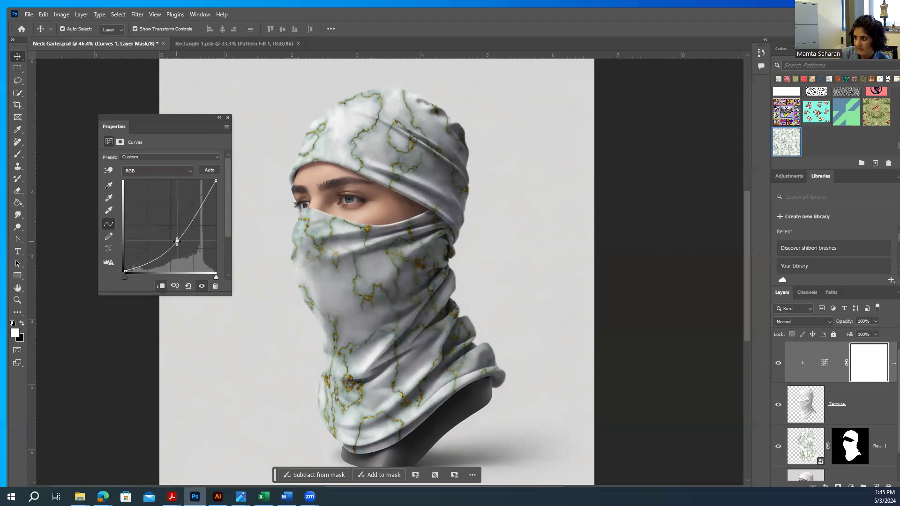
Step: Add a second Curves adjustment clipped to the Texture layer with slightly raised midtones, and close its settings
{"action": "left_click", "coordinate": [851, 487]}
{"action": "left_click", "coordinate": [839, 366]}
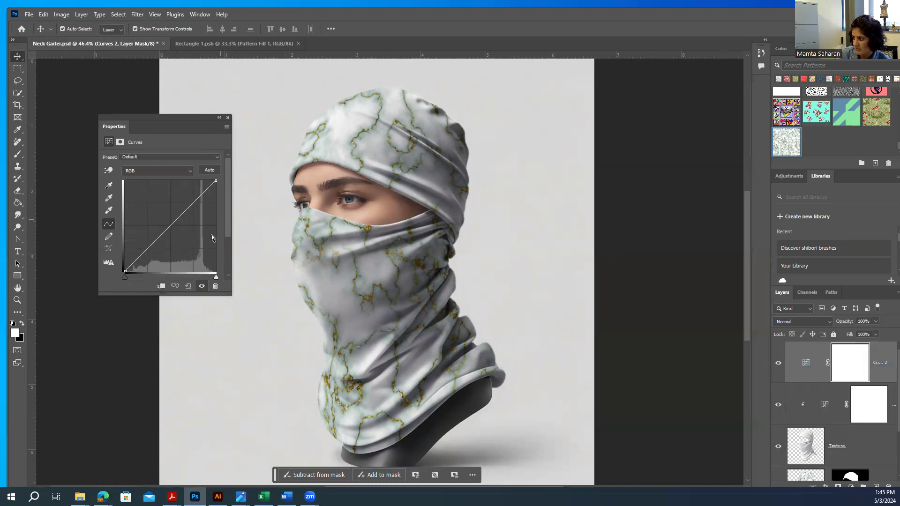
{"action": "left_click_drag", "start_coordinate": [169, 225], "coordinate": [163, 219]}
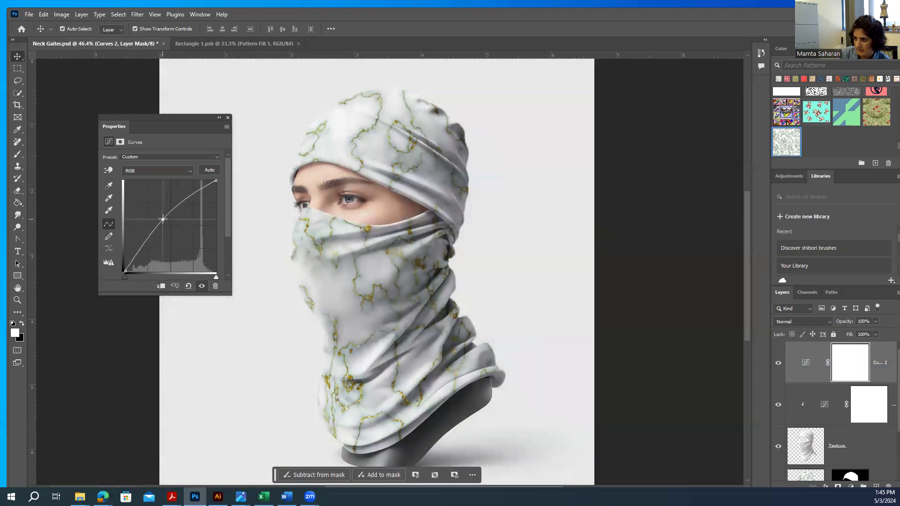
{"action": "left_click", "coordinate": [160, 286]}
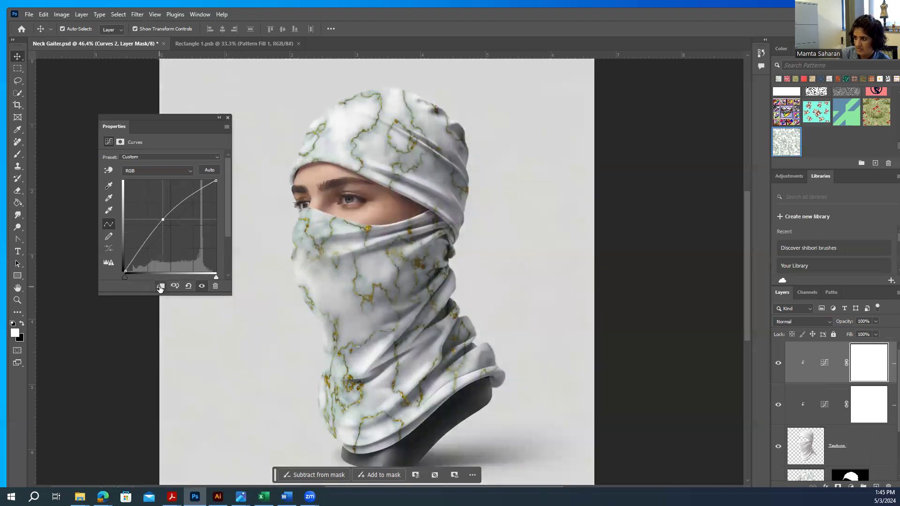
{"action": "left_click_drag", "start_coordinate": [163, 219], "coordinate": [167, 221]}
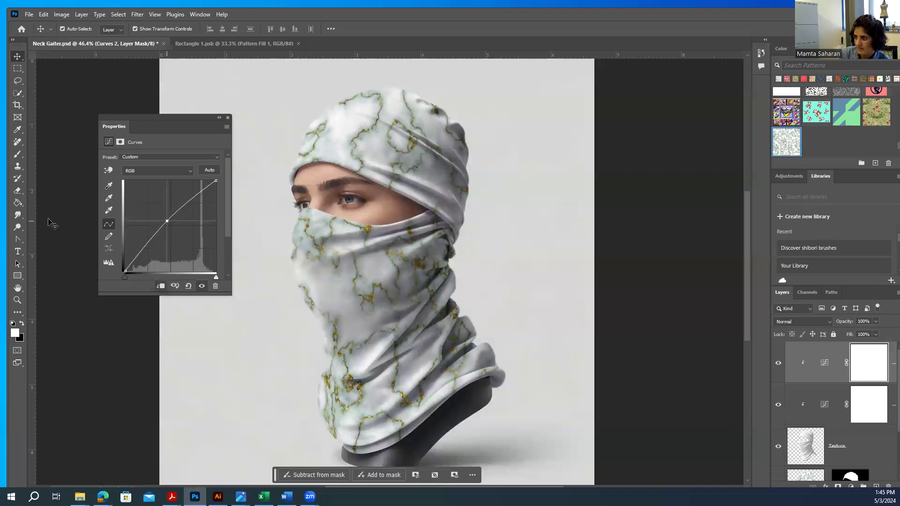
{"action": "left_click", "coordinate": [227, 118]}
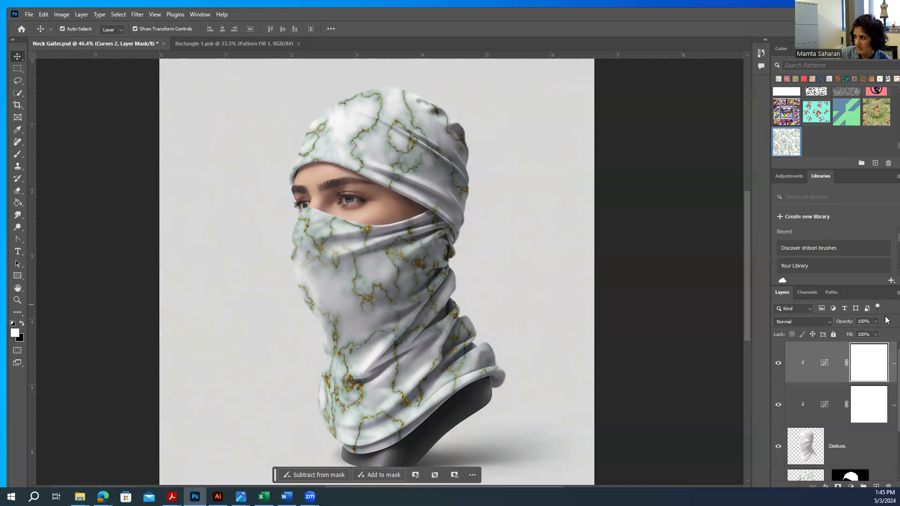
Step: Rename the masked Rectangle 1 smart object layer as "place your design here"
{"action": "left_click", "coordinate": [890, 375]}
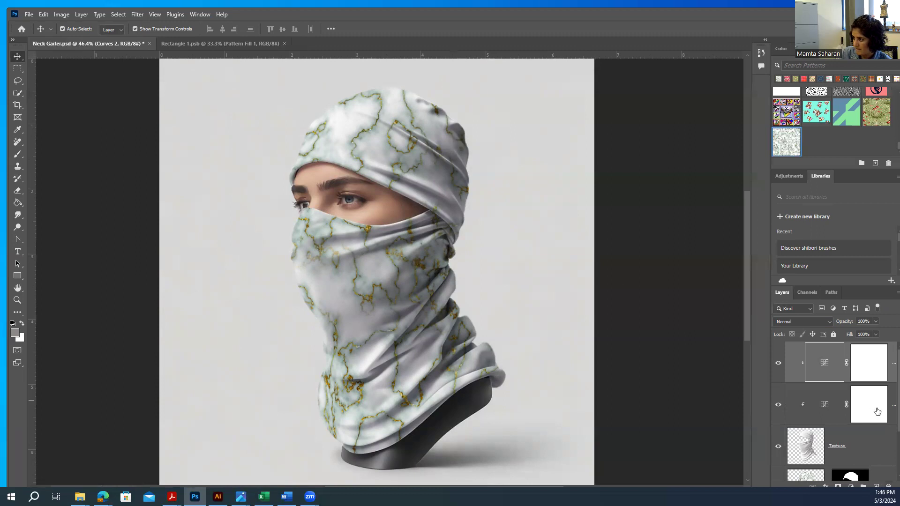
{"action": "scroll", "coordinate": [876, 403], "scroll_direction": "down", "scroll_amount": 2}
{"action": "scroll", "coordinate": [876, 403], "scroll_direction": "up", "scroll_amount": 2}
{"action": "scroll", "coordinate": [876, 389], "scroll_direction": "down", "scroll_amount": 2}
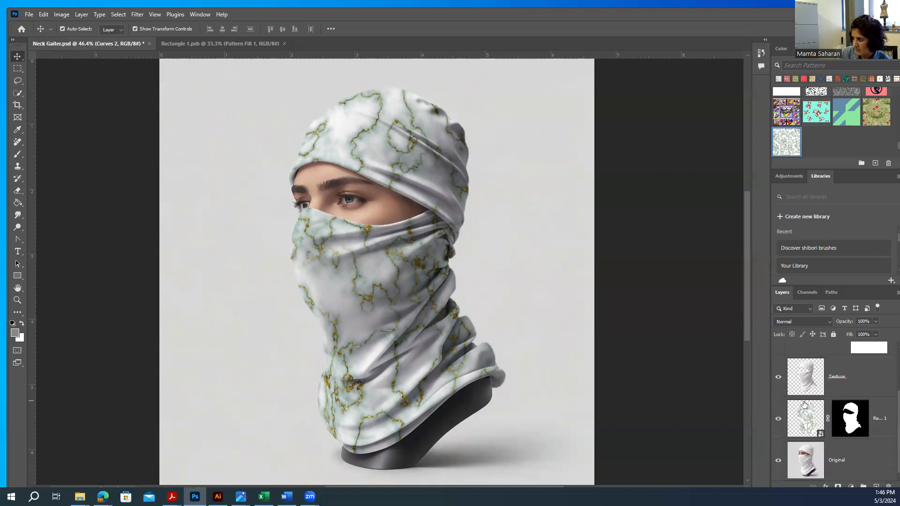
{"action": "double_click", "coordinate": [883, 419]}
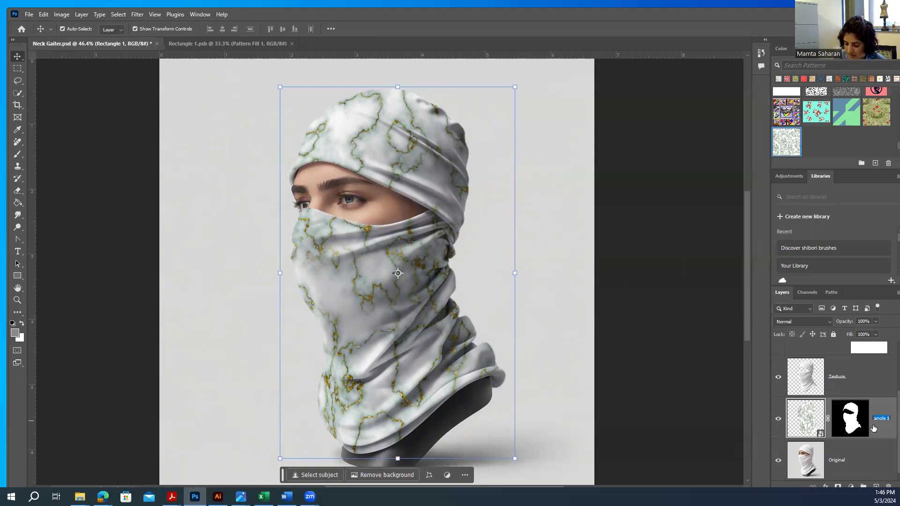
{"action": "type", "text": "p"}
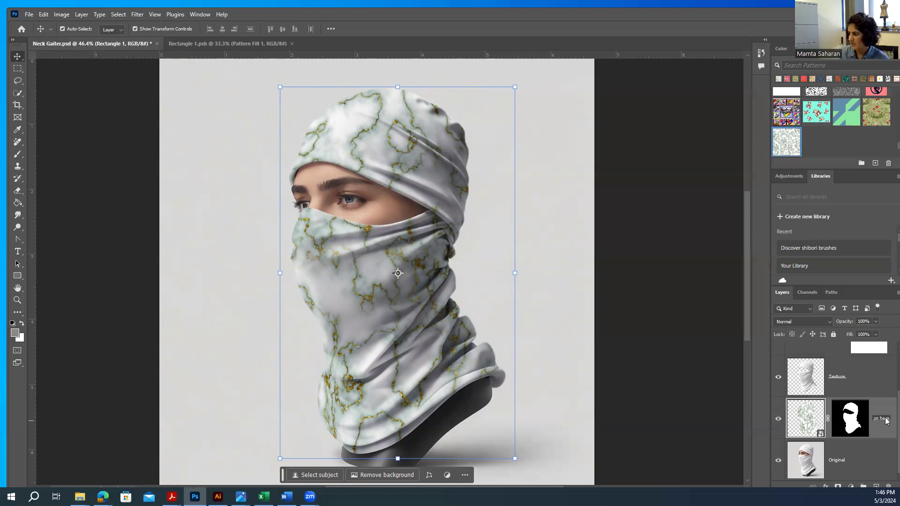
Step: Mark the "place your design here" layer with a red colour label
{"action": "left_click", "coordinate": [780, 429]}
{"action": "left_click", "coordinate": [779, 419]}
{"action": "right_click", "coordinate": [779, 428]}
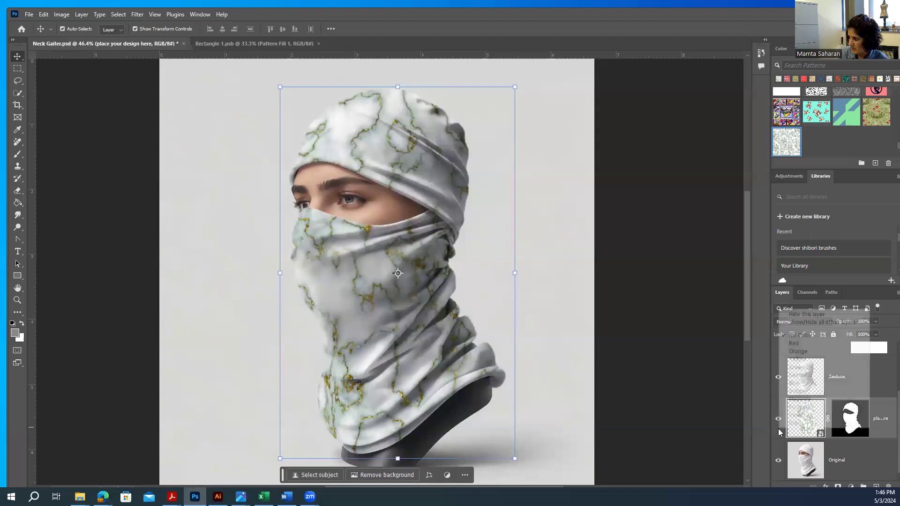
{"action": "left_click", "coordinate": [793, 344]}
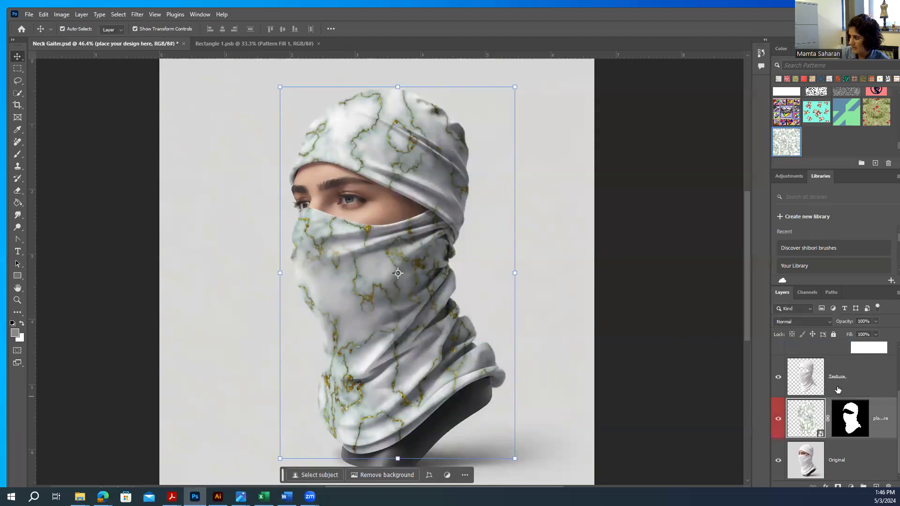
{"action": "scroll", "coordinate": [886, 405], "scroll_direction": "up", "scroll_amount": 3}
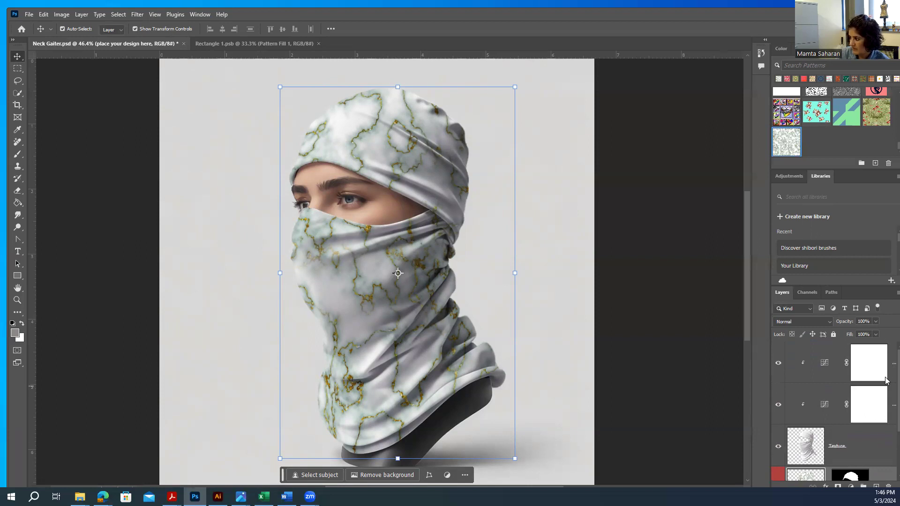
{"action": "scroll", "coordinate": [886, 382], "scroll_direction": "down", "scroll_amount": 3}
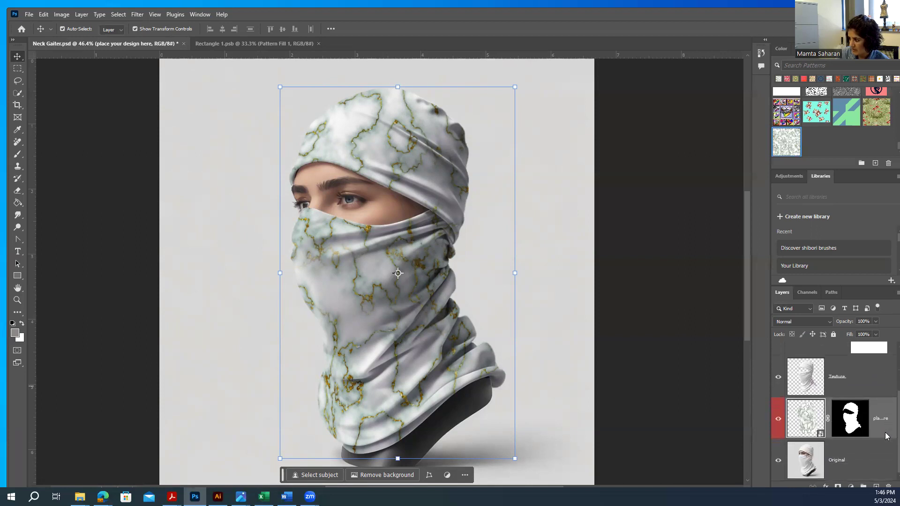
{"action": "scroll", "coordinate": [886, 412], "scroll_direction": "up", "scroll_amount": 3}
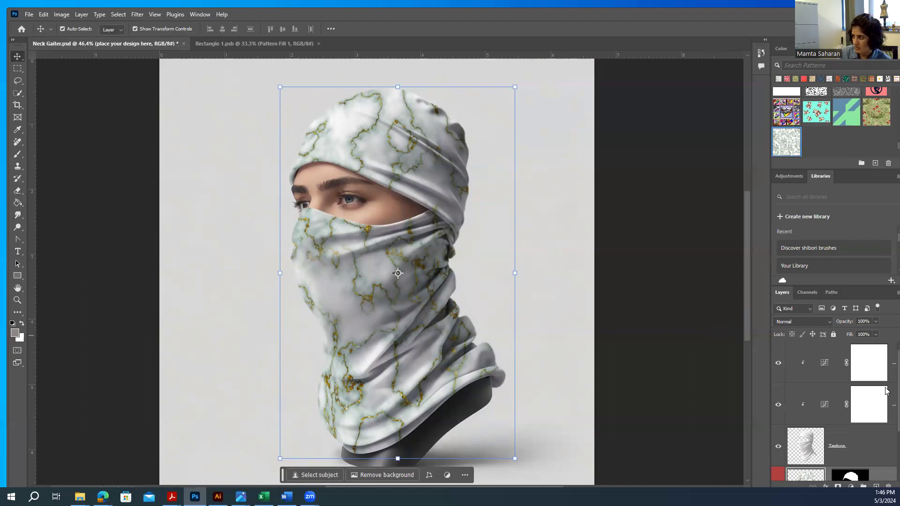
{"action": "scroll", "coordinate": [886, 408], "scroll_direction": "down", "scroll_amount": 3}
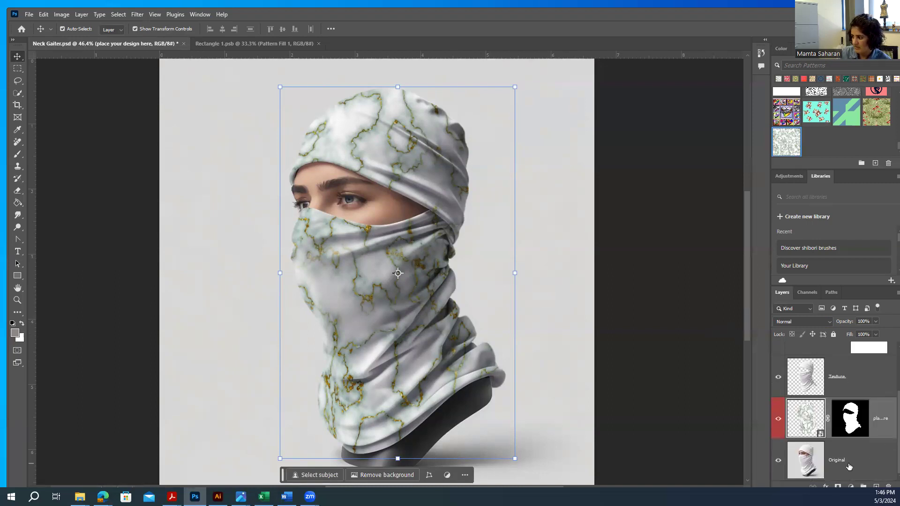
Step: Select the subject on the Original layer and invert the selection so it covers the background
{"action": "left_click", "coordinate": [849, 465]}
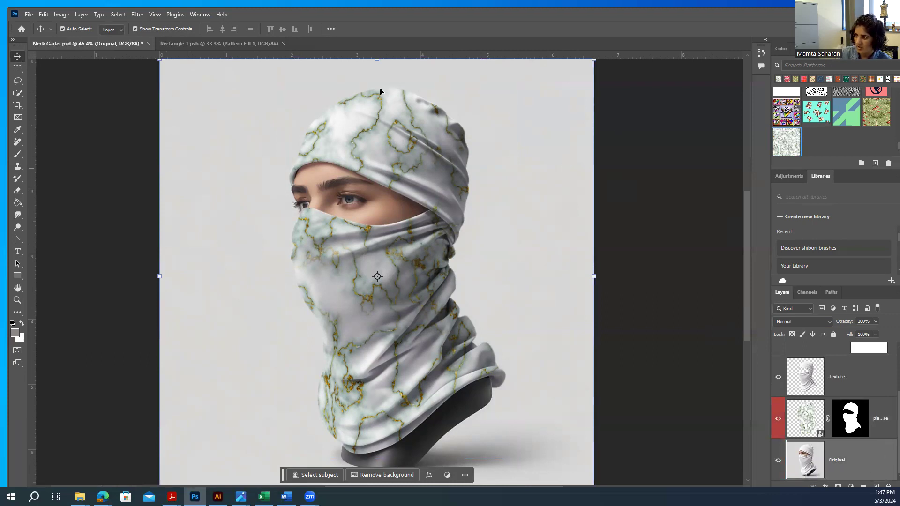
{"action": "left_click", "coordinate": [16, 93]}
{"action": "left_click", "coordinate": [59, 103]}
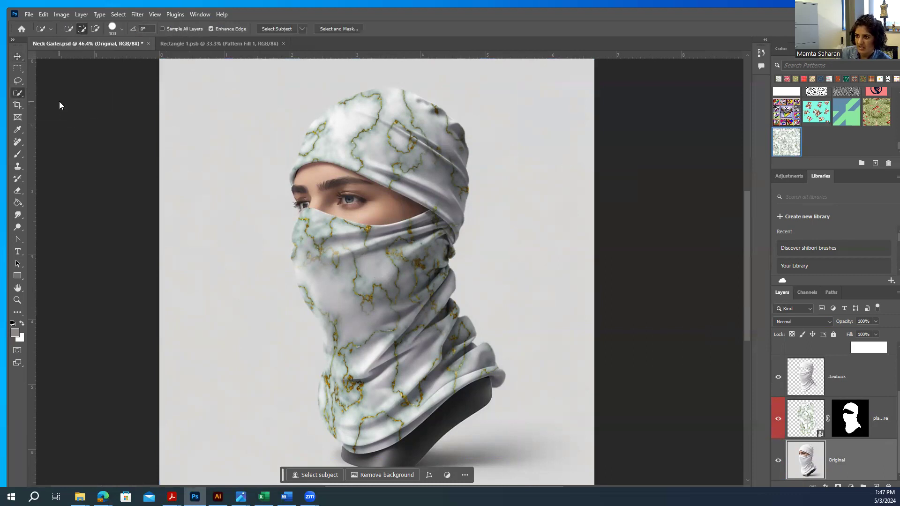
{"action": "left_click", "coordinate": [275, 29]}
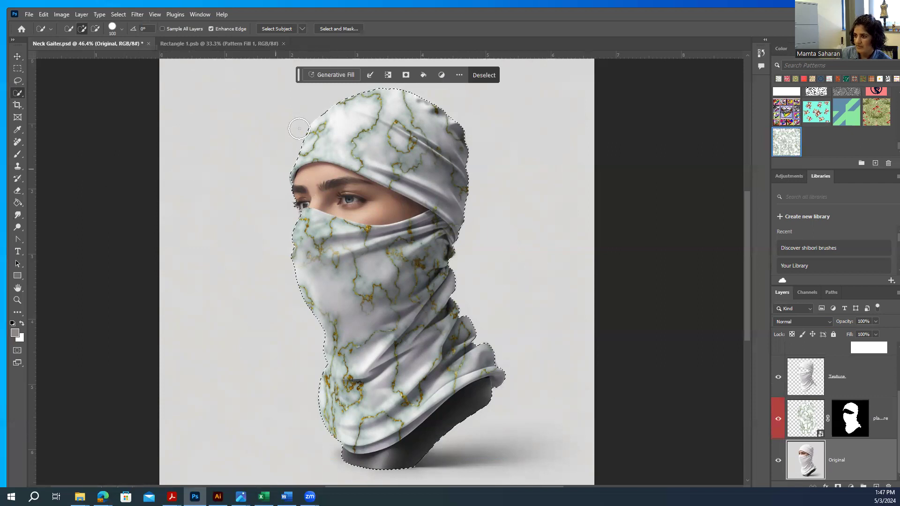
{"action": "left_click", "coordinate": [119, 14]}
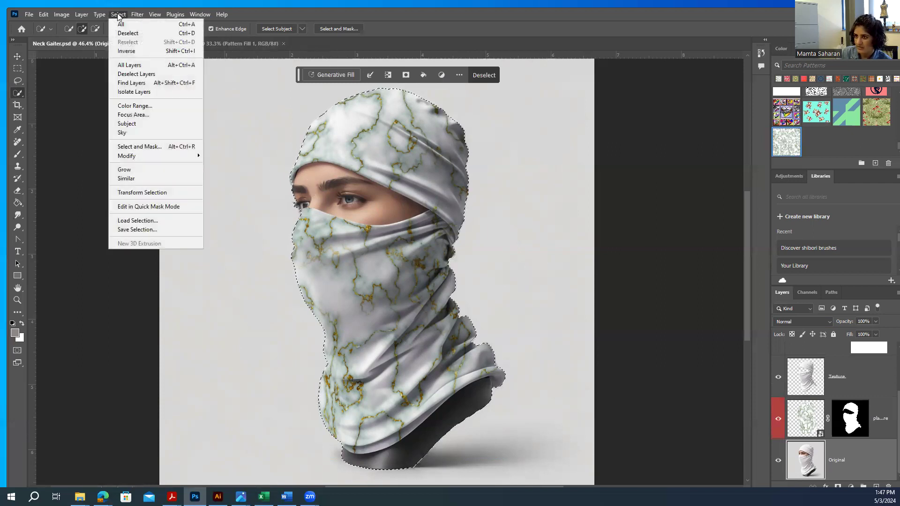
{"action": "left_click", "coordinate": [127, 51]}
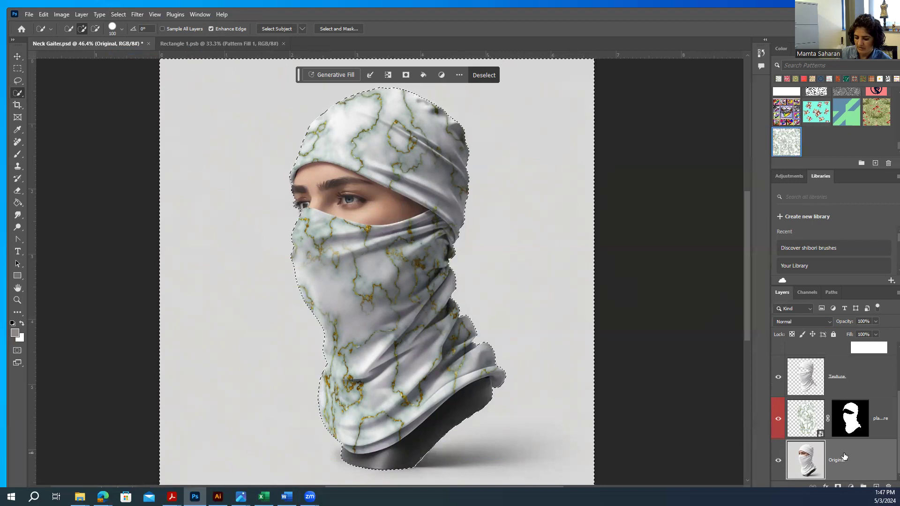
{"action": "key", "text": "ctrl+j"}
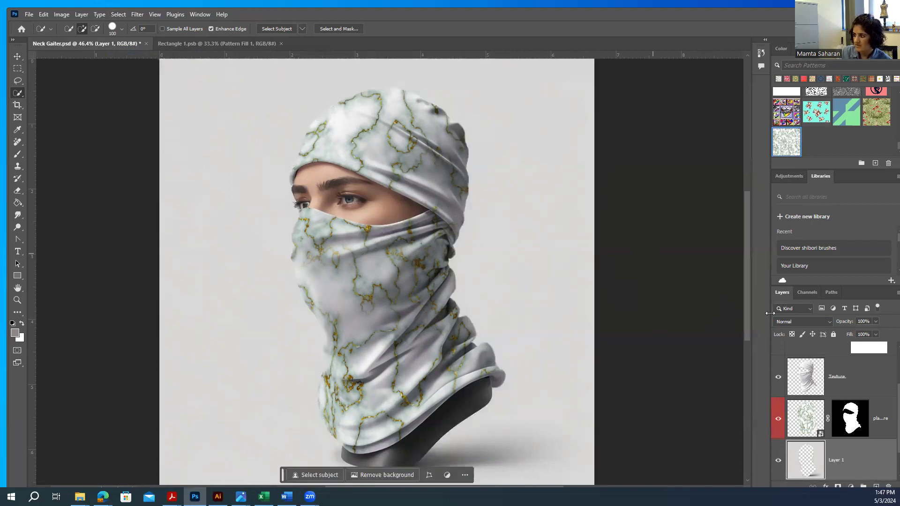
{"action": "scroll", "coordinate": [875, 468], "scroll_direction": "down", "scroll_amount": 1}
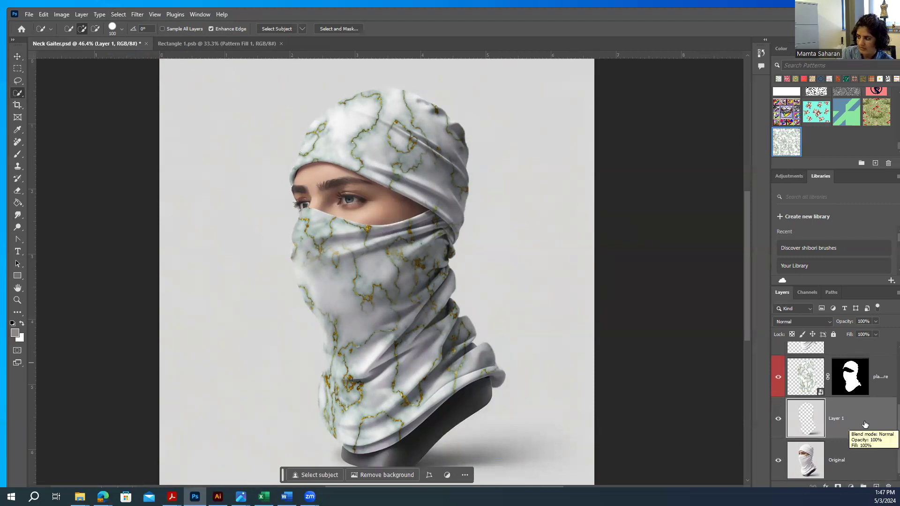
{"action": "key", "text": "ctrl+z"}
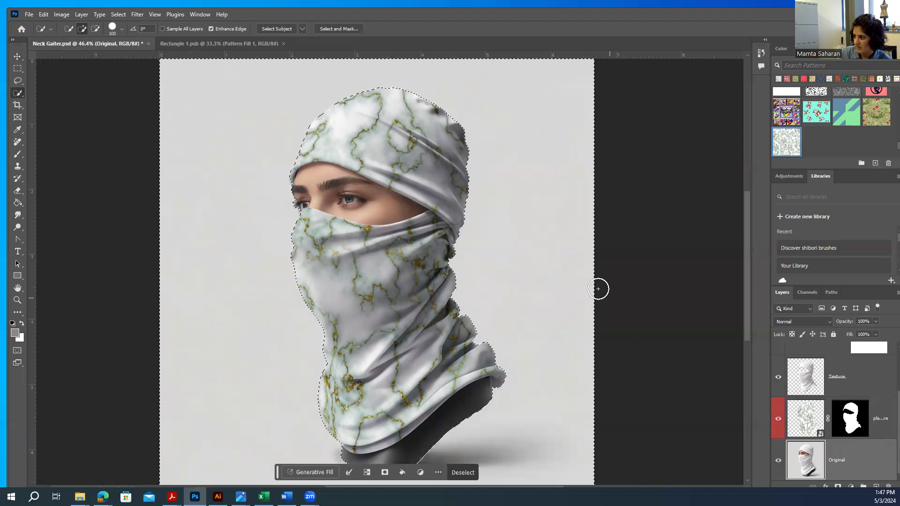
Step: Fill the background selection with a Solid Color layer in pale grey-green b7c3bf sampled from the fabric pattern
{"action": "left_click", "coordinate": [851, 486]}
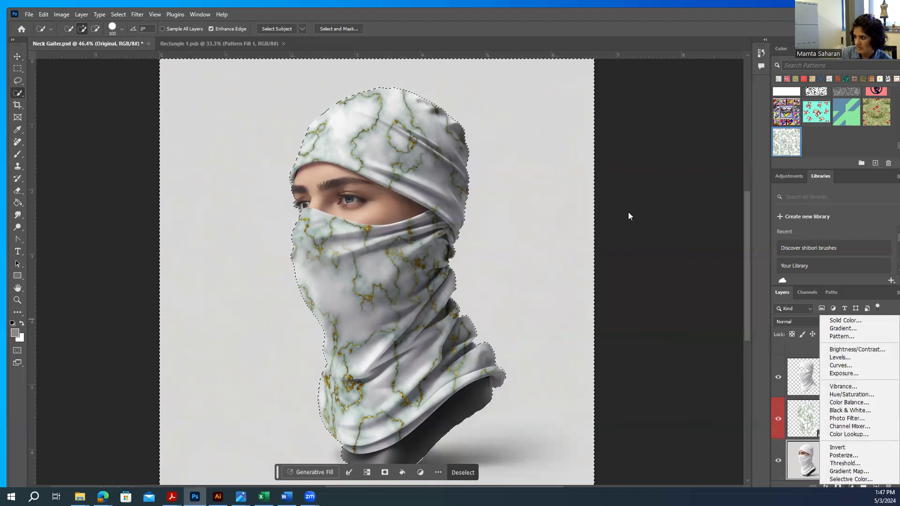
{"action": "left_click", "coordinate": [847, 321]}
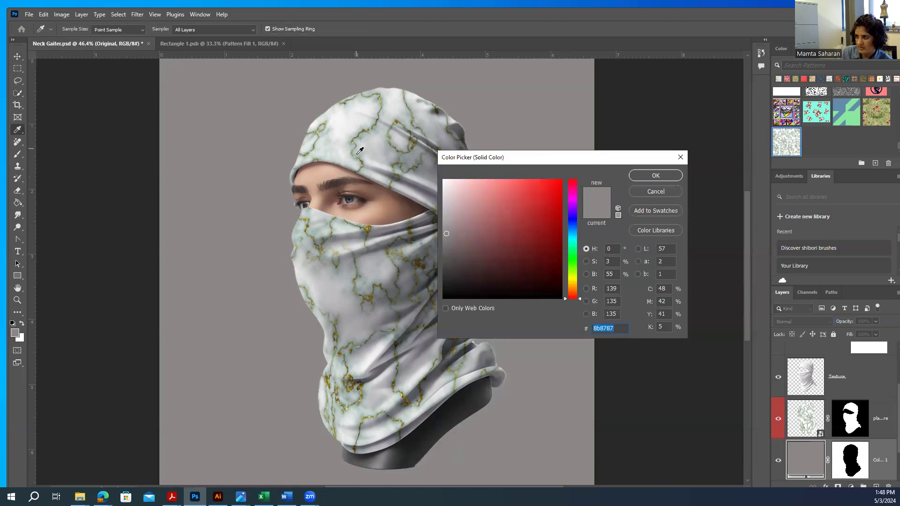
{"action": "left_click", "coordinate": [359, 149]}
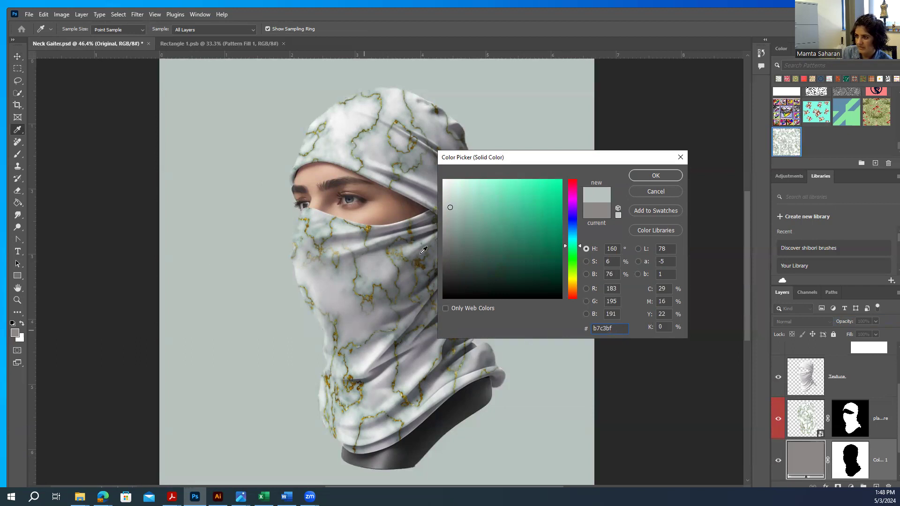
{"action": "left_click", "coordinate": [644, 176]}
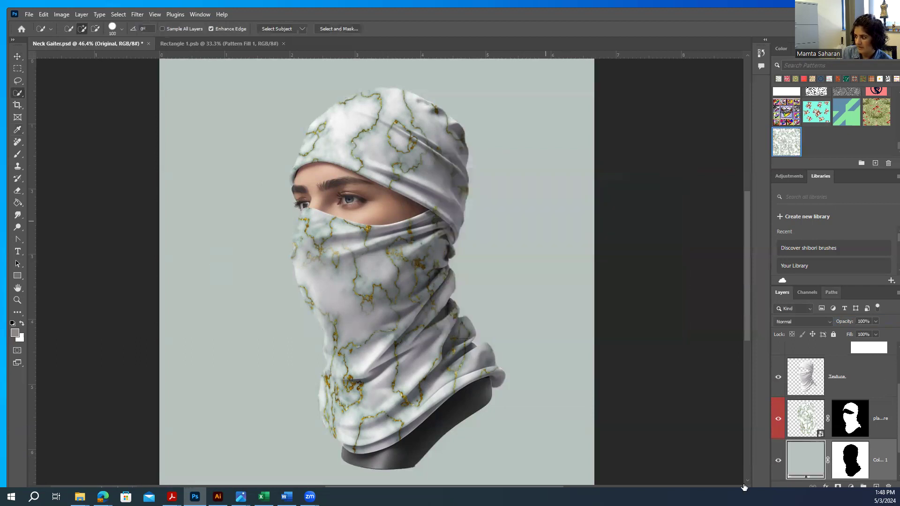
Step: Rename the new colour fill layer as BG Color
{"action": "scroll", "coordinate": [837, 467], "scroll_direction": "down", "scroll_amount": 1}
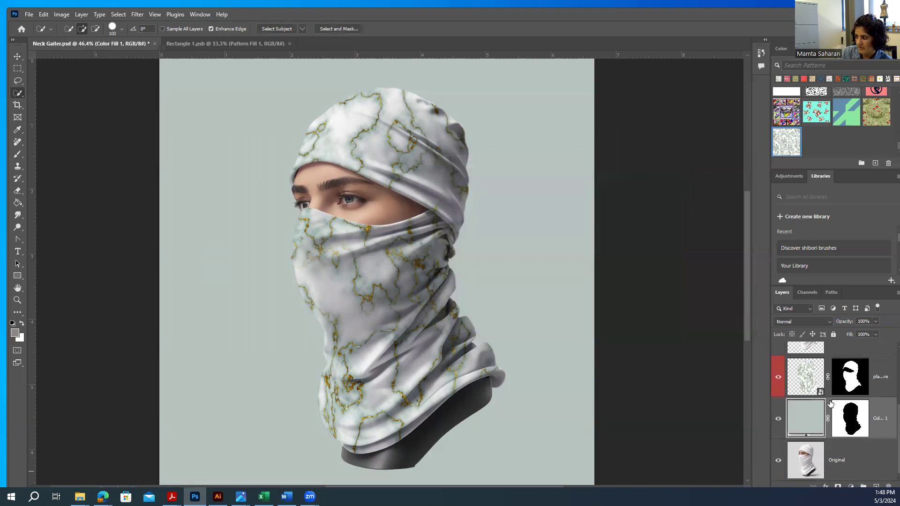
{"action": "double_click", "coordinate": [881, 419]}
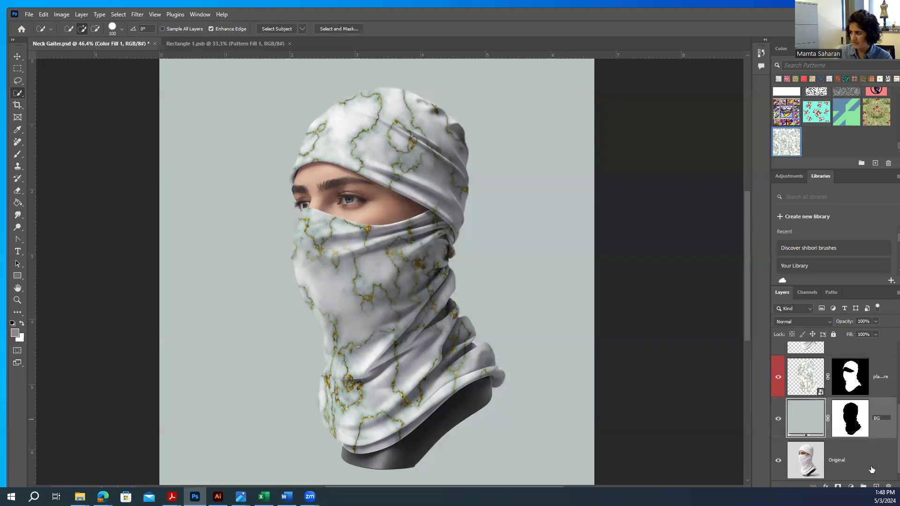
{"action": "type", "text": "BG Color"}
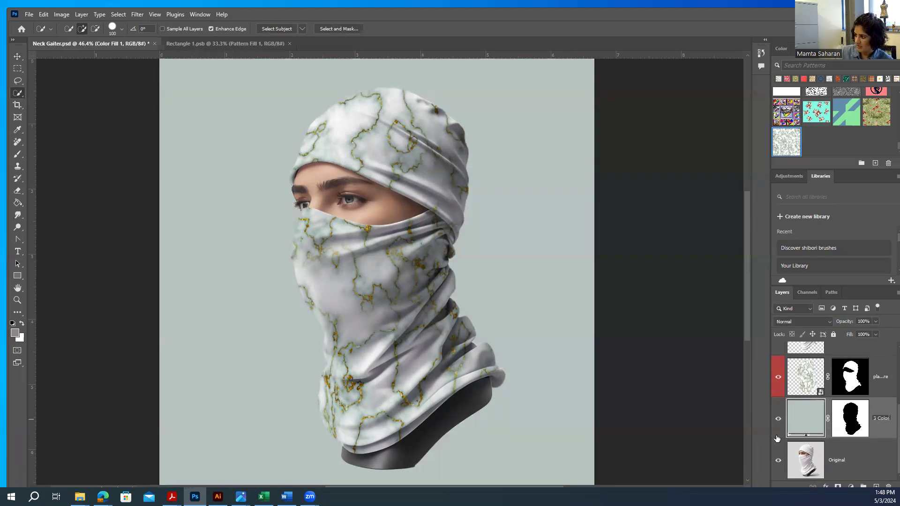
Step: Compare the mockup with the BG Color layer hidden and shown, and give that layer a red colour label
{"action": "left_click", "coordinate": [778, 419]}
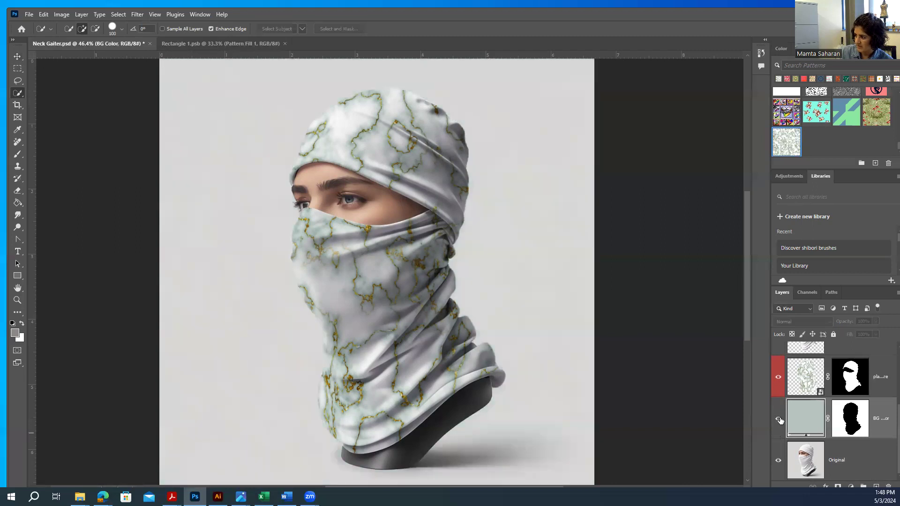
{"action": "left_click", "coordinate": [778, 419]}
{"action": "right_click", "coordinate": [783, 435]}
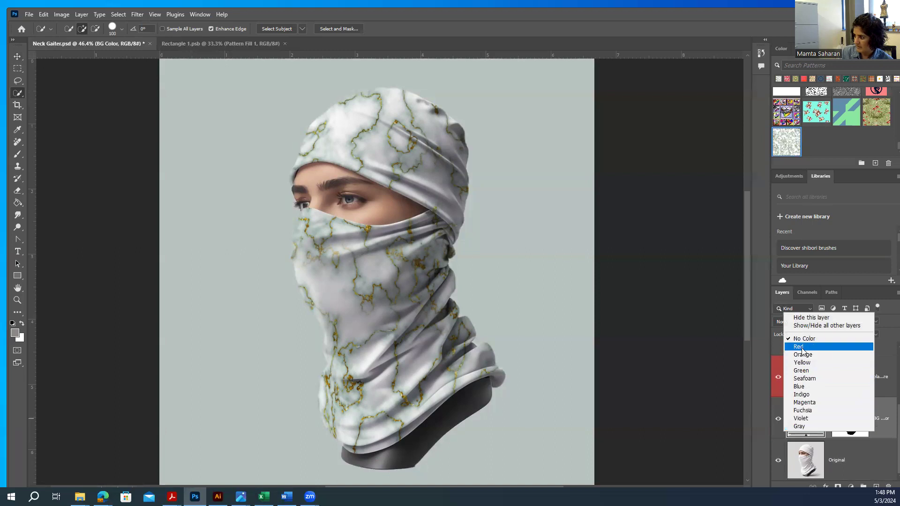
{"action": "left_click", "coordinate": [802, 349]}
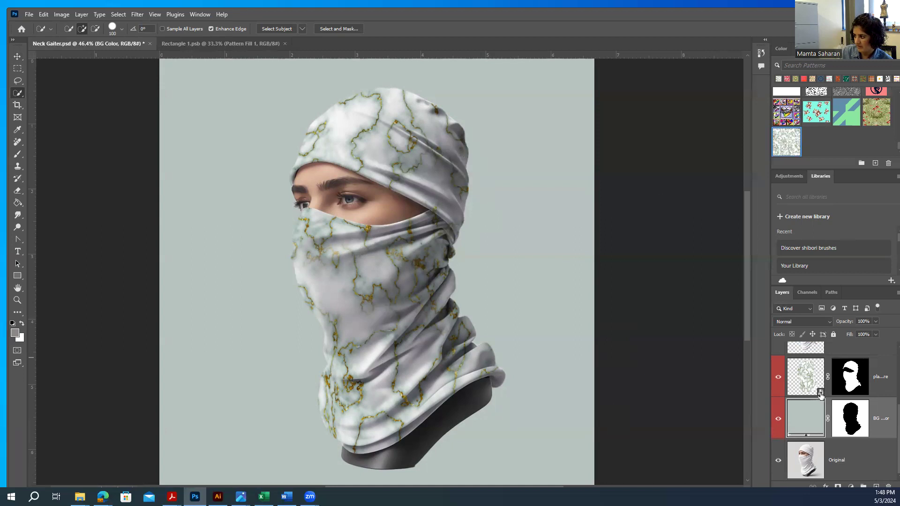
Step: Open the design smart object's contents and replace its marble fill with the red and tan watercolour spot pattern
{"action": "double_click", "coordinate": [820, 396]}
{"action": "scroll", "coordinate": [818, 132], "scroll_direction": "up", "scroll_amount": 8}
{"action": "scroll", "coordinate": [818, 135], "scroll_direction": "up", "scroll_amount": 1}
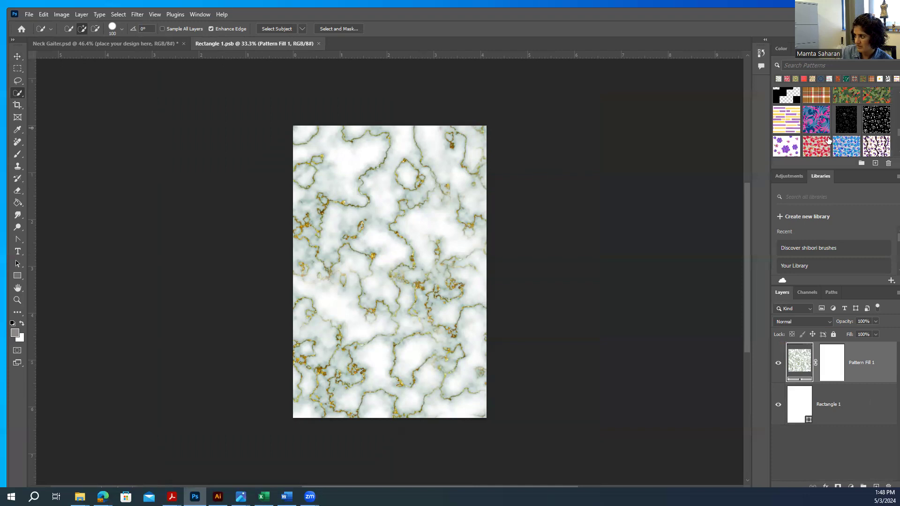
{"action": "scroll", "coordinate": [829, 139], "scroll_direction": "down", "scroll_amount": 1}
{"action": "left_click", "coordinate": [788, 116]}
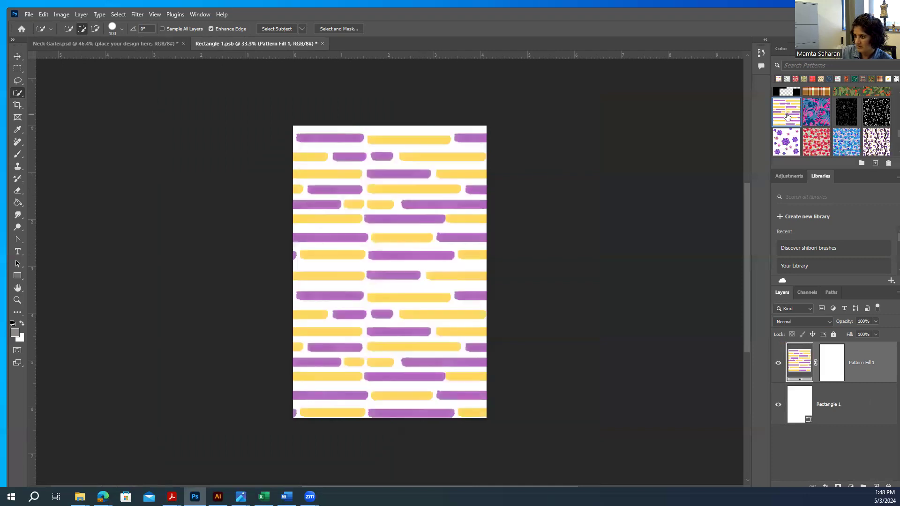
{"action": "left_click", "coordinate": [818, 145]}
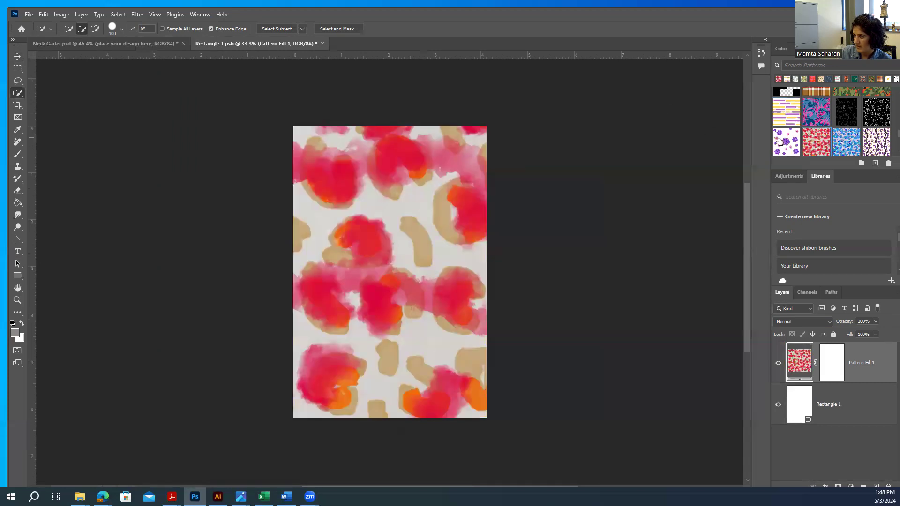
Step: Set the scale of the Pattern Fill 1 layer's pattern to 45%
{"action": "double_click", "coordinate": [802, 366]}
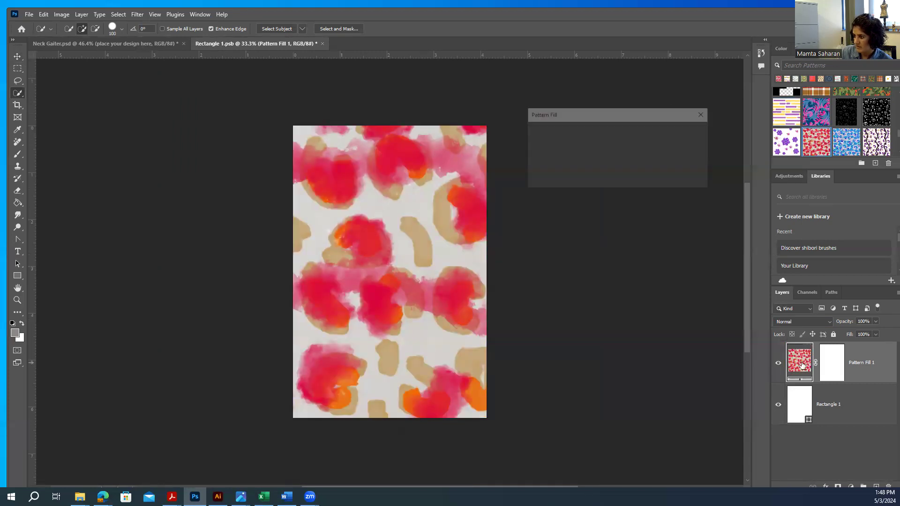
{"action": "left_click", "coordinate": [562, 142]}
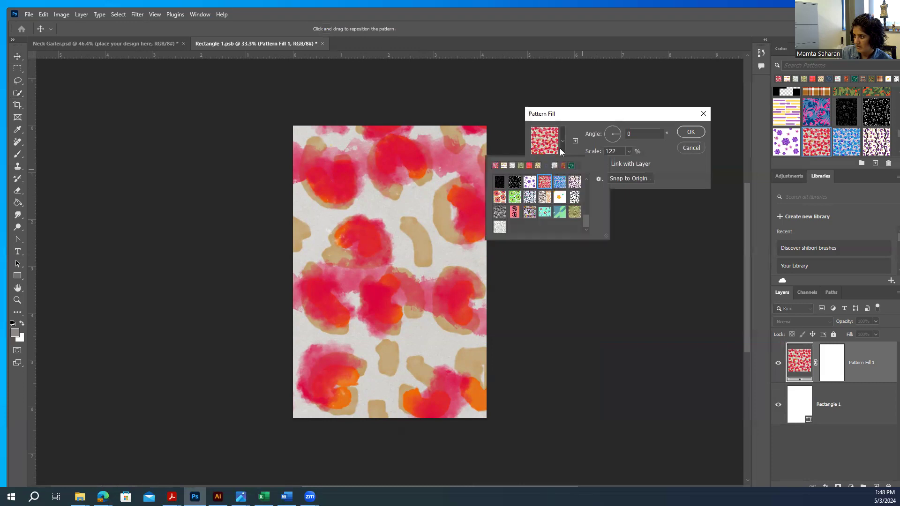
{"action": "left_click", "coordinate": [628, 153]}
{"action": "left_click_drag", "start_coordinate": [628, 163], "coordinate": [626, 164]}
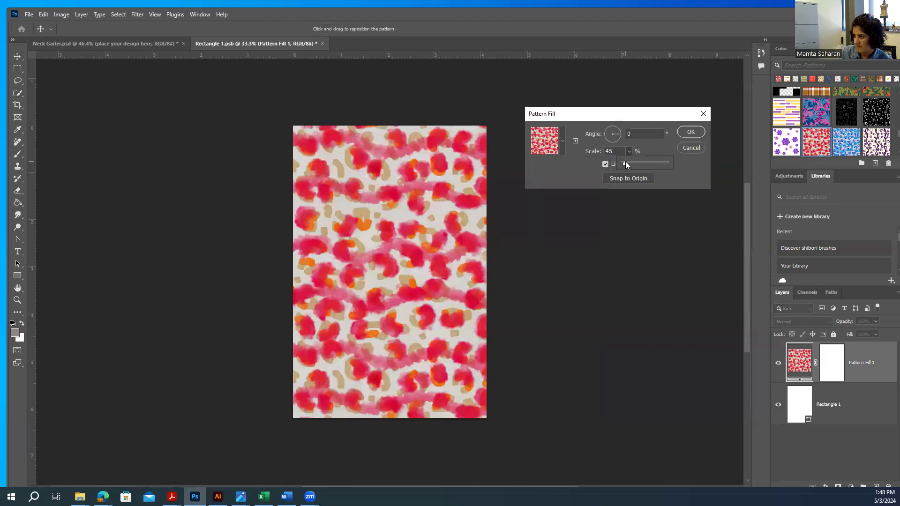
{"action": "left_click", "coordinate": [692, 133]}
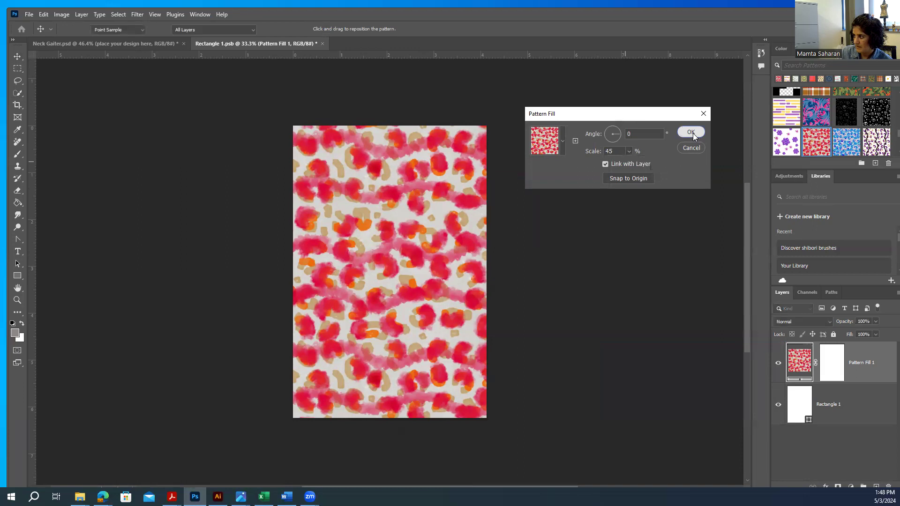
Step: Save the smart object's contents with the new spot pattern and return to the Neck Gaiter.psd mockup
{"action": "key", "text": "w"}
{"action": "key", "text": "ctrl+s"}
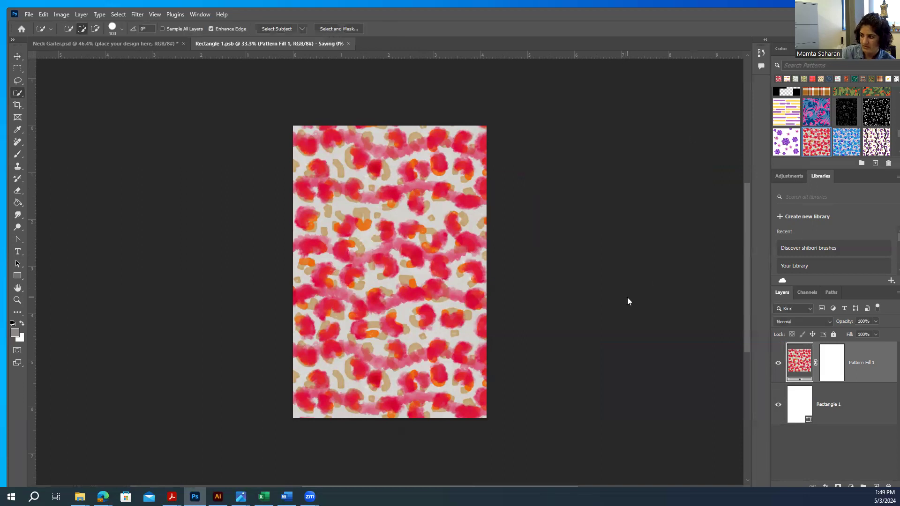
{"action": "left_click", "coordinate": [143, 44]}
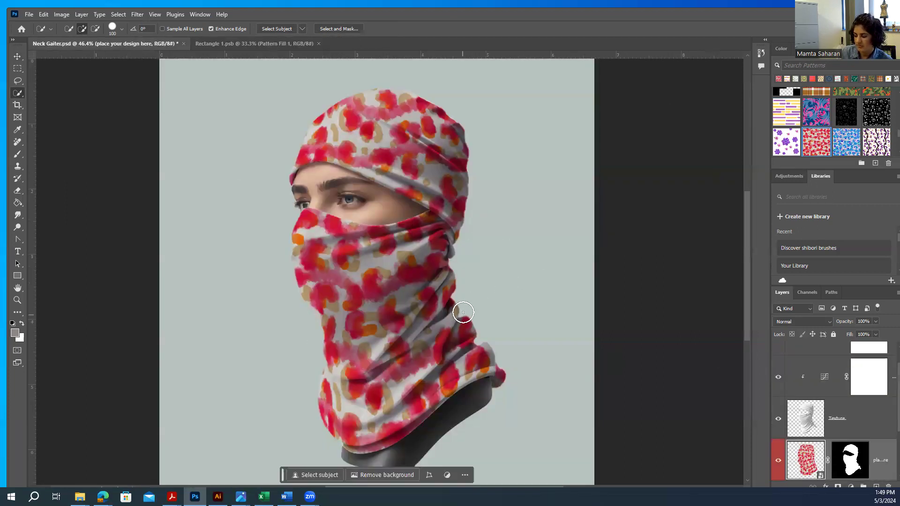
Step: Try tan and pink pattern colours for the BG Color layer, and set its fill to light grey #b3b2b0 sampled from the gaiter
{"action": "scroll", "coordinate": [879, 436], "scroll_direction": "down", "scroll_amount": 2}
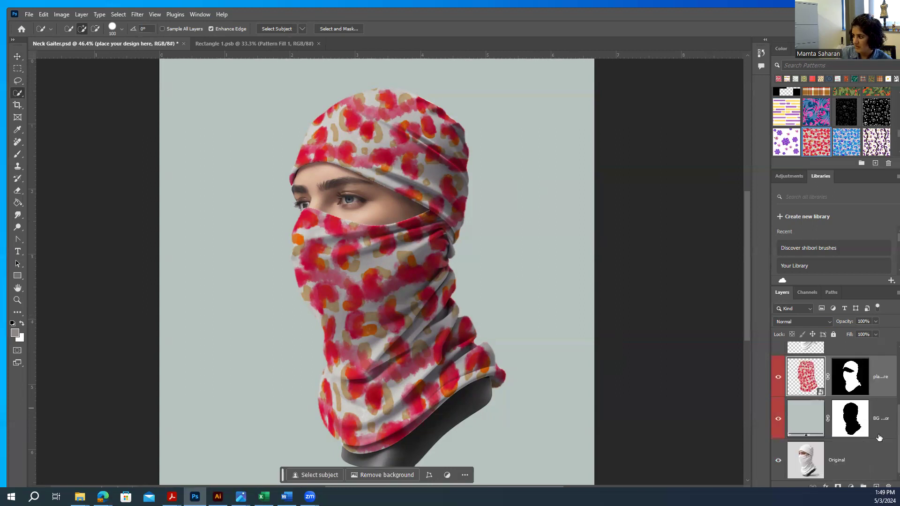
{"action": "double_click", "coordinate": [804, 418]}
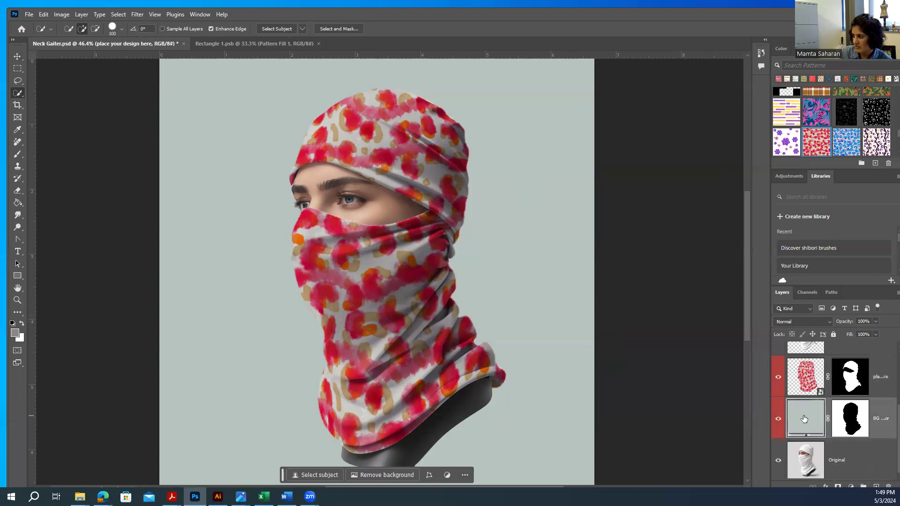
{"action": "left_click", "coordinate": [337, 134]}
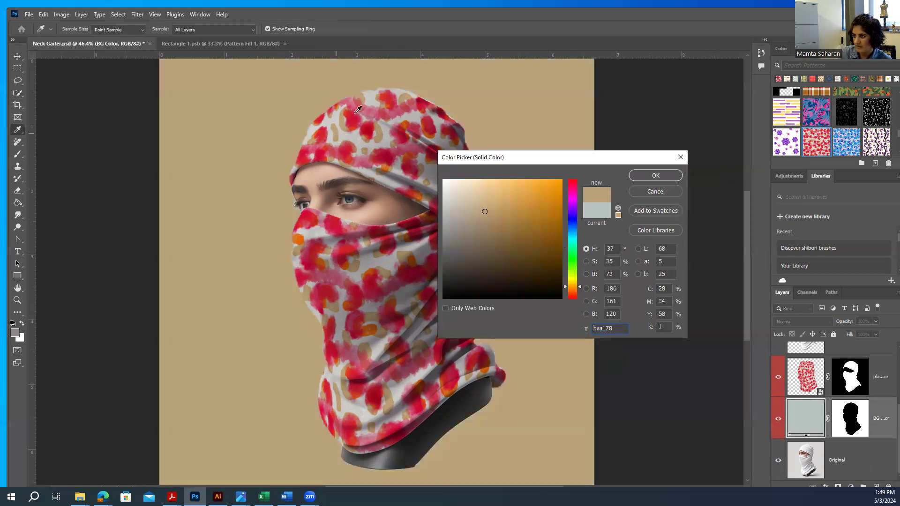
{"action": "left_click", "coordinate": [369, 163]}
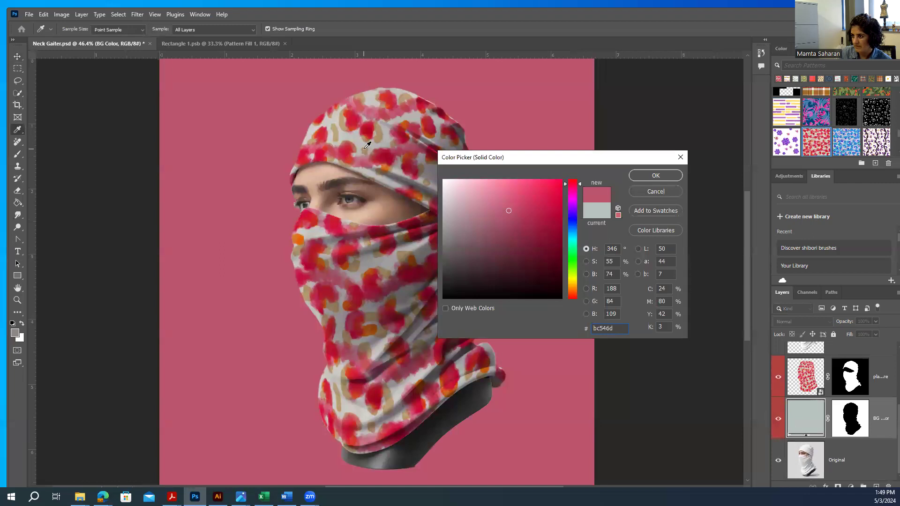
{"action": "left_click", "coordinate": [365, 147]}
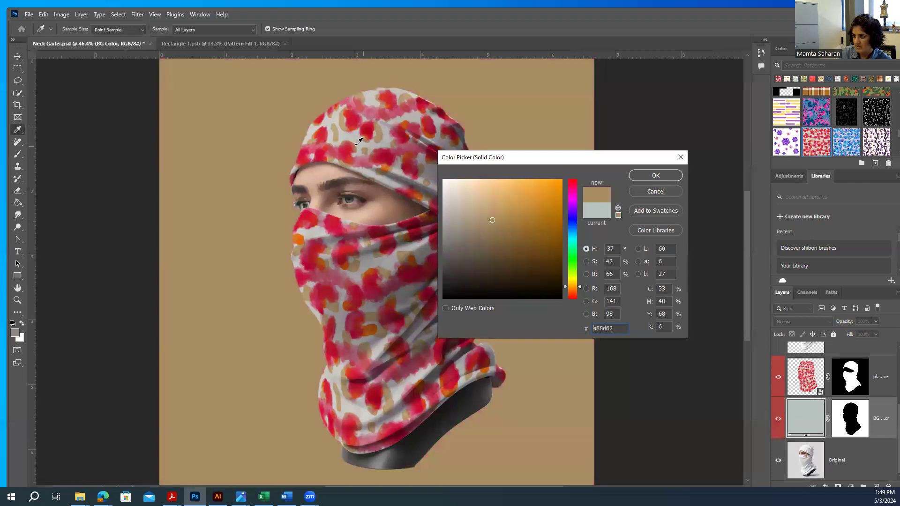
{"action": "left_click", "coordinate": [388, 180]}
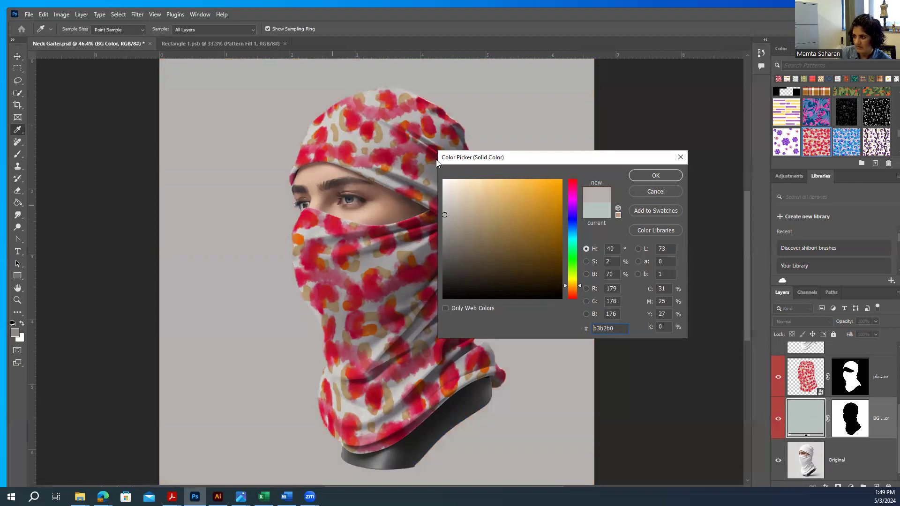
{"action": "left_click", "coordinate": [650, 176]}
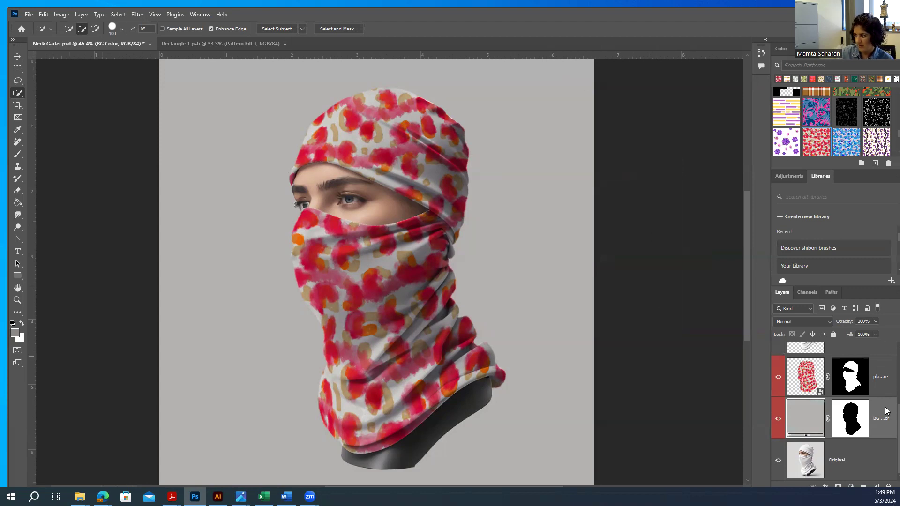
{"action": "scroll", "coordinate": [886, 411], "scroll_direction": "up", "scroll_amount": 3}
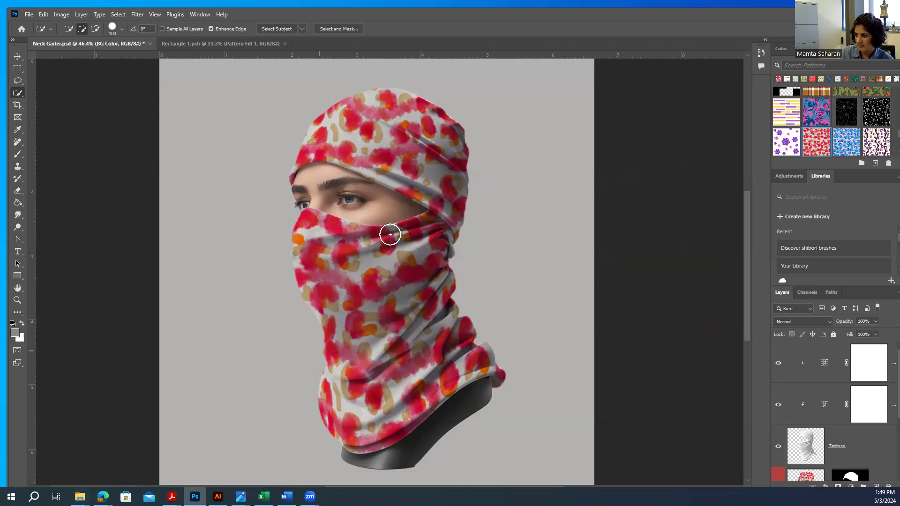
Step: Save a JPEG copy of the mockup as Neck Gaiter in the Excercise files folder, with Maximum quality and Baseline ("Standard") format
{"action": "left_click", "coordinate": [29, 15]}
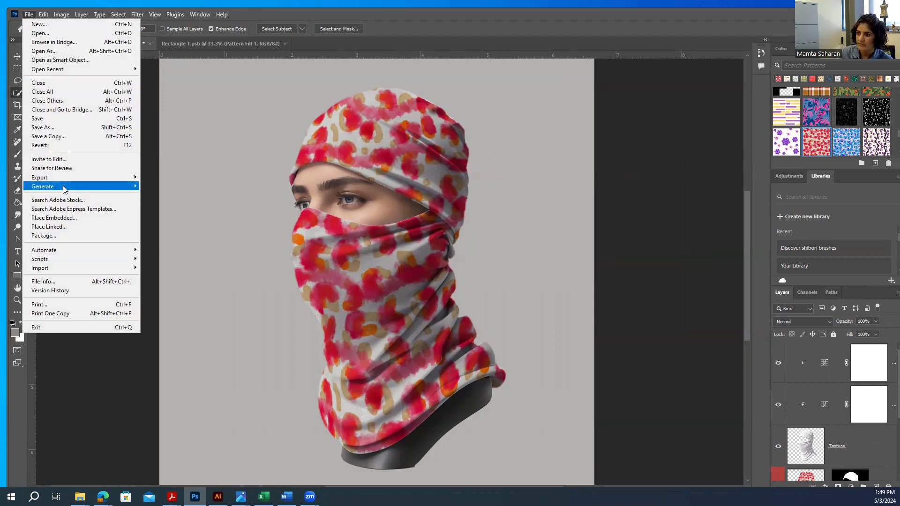
{"action": "left_click", "coordinate": [51, 128]}
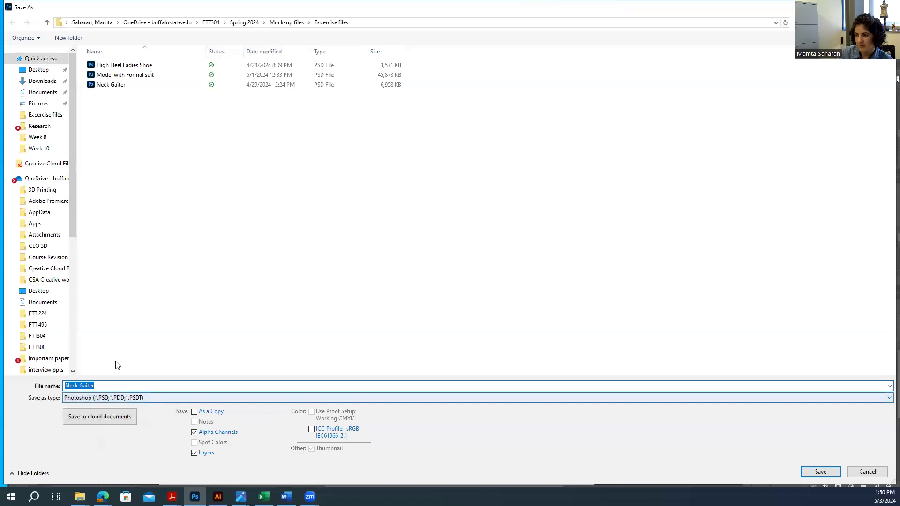
{"action": "left_click", "coordinate": [167, 398]}
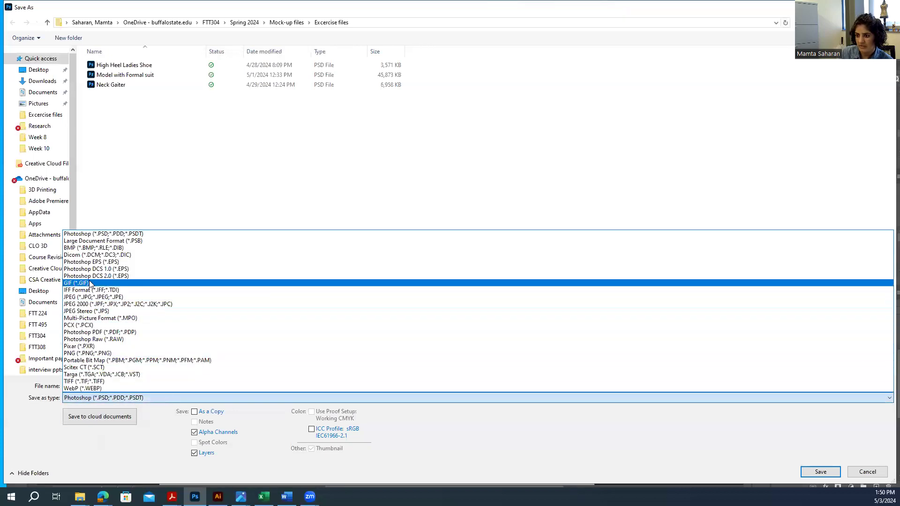
{"action": "left_click", "coordinate": [118, 298]}
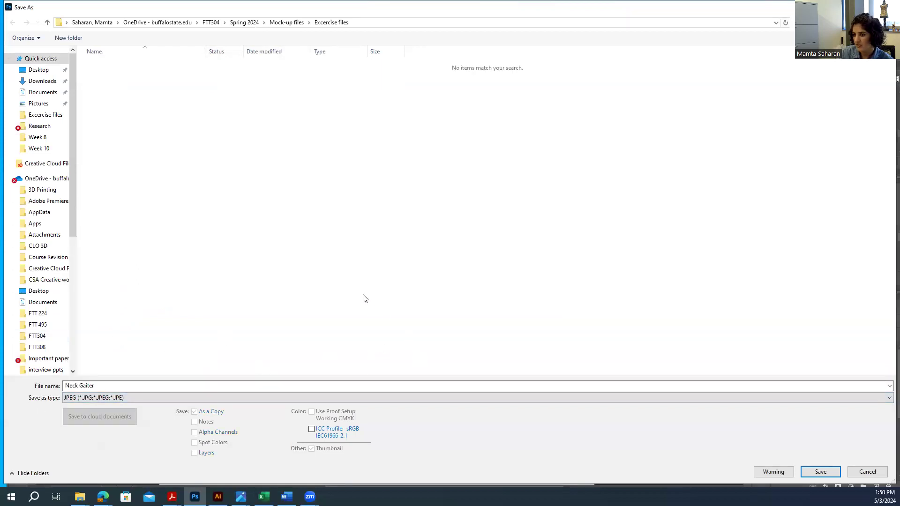
{"action": "left_click", "coordinate": [820, 473]}
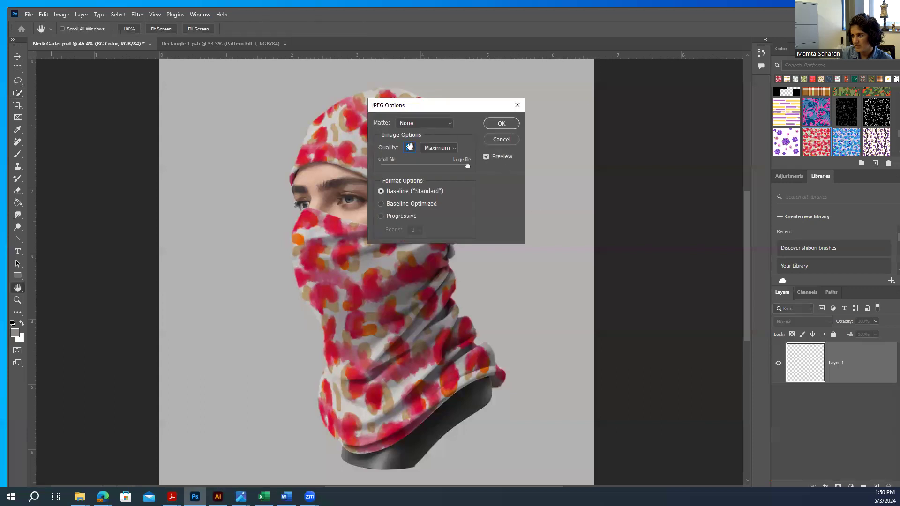
{"action": "left_click", "coordinate": [498, 124]}
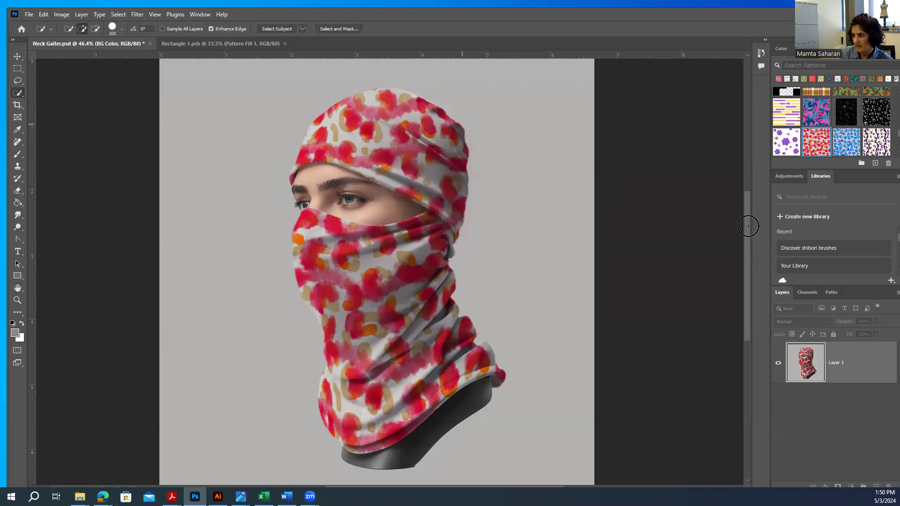